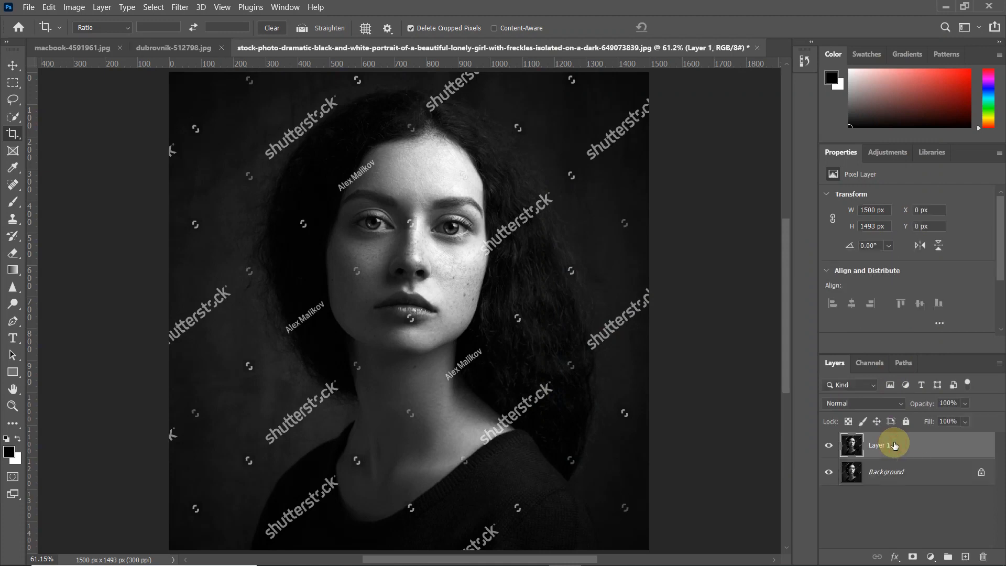
Examine the watermarks across the portrait's face, neck and background
{"action": "scroll", "coordinate": [501, 268], "scroll_direction": "down", "scroll_amount": 1}
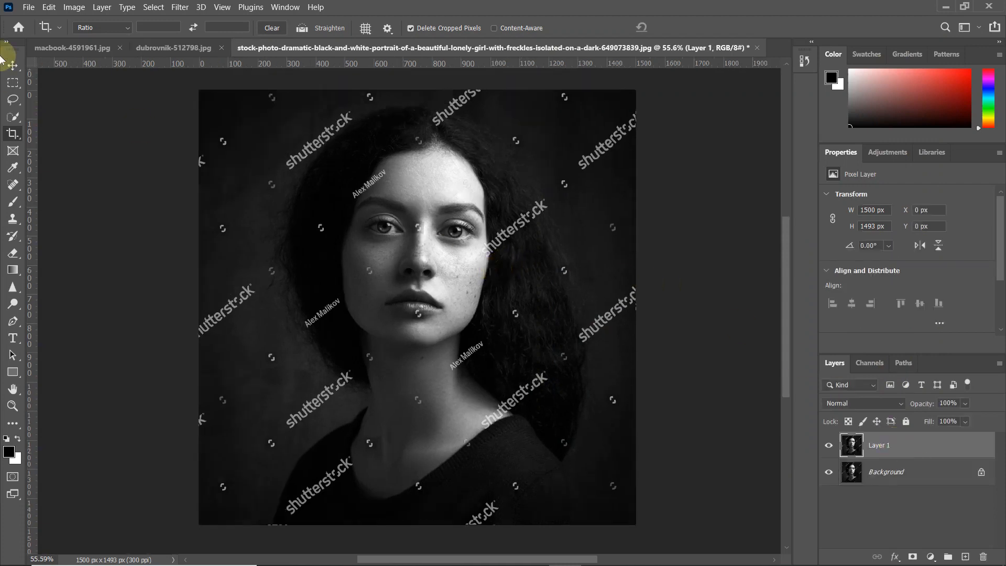
{"action": "left_click", "coordinate": [11, 67]}
{"action": "scroll", "coordinate": [281, 236], "scroll_direction": "up", "scroll_amount": 5}
{"action": "left_click_drag", "start_coordinate": [332, 377], "coordinate": [307, 218]}
{"action": "left_click_drag", "start_coordinate": [498, 366], "coordinate": [400, 289]}
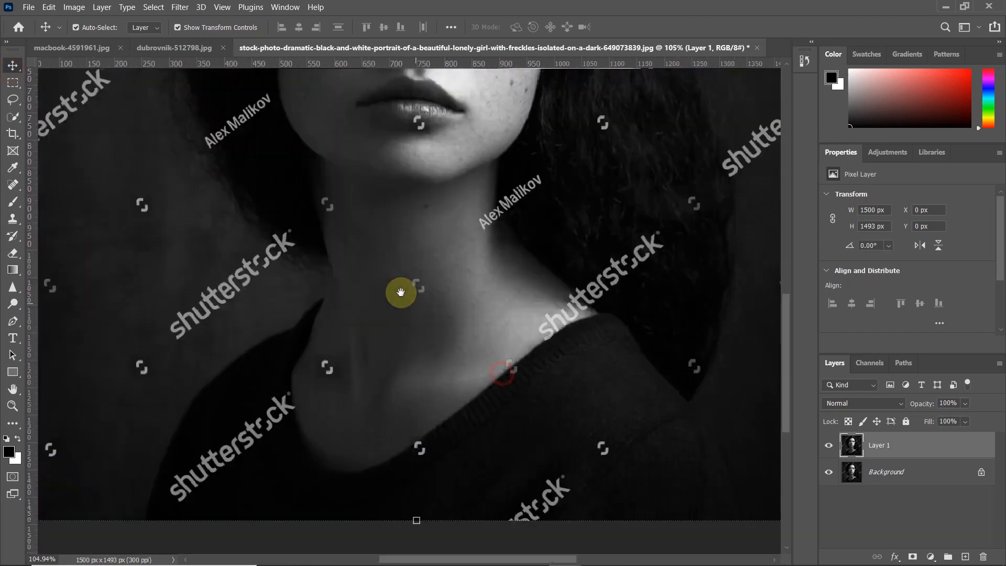
{"action": "left_click_drag", "start_coordinate": [414, 88], "coordinate": [514, 395]}
{"action": "left_click_drag", "start_coordinate": [507, 234], "coordinate": [404, 269]}
{"action": "scroll", "coordinate": [404, 271], "scroll_direction": "down", "scroll_amount": 4}
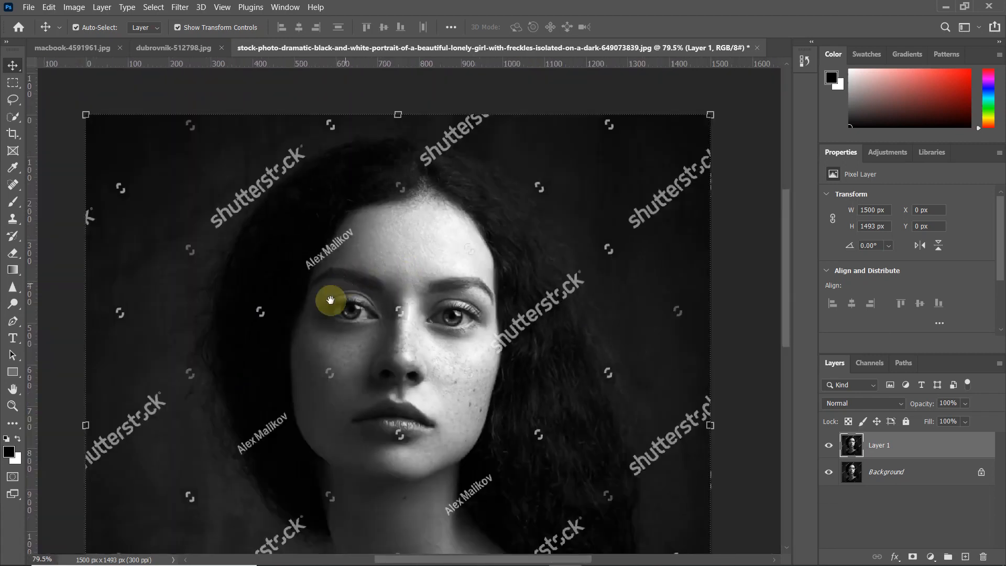
{"action": "left_click_drag", "start_coordinate": [330, 296], "coordinate": [327, 253]}
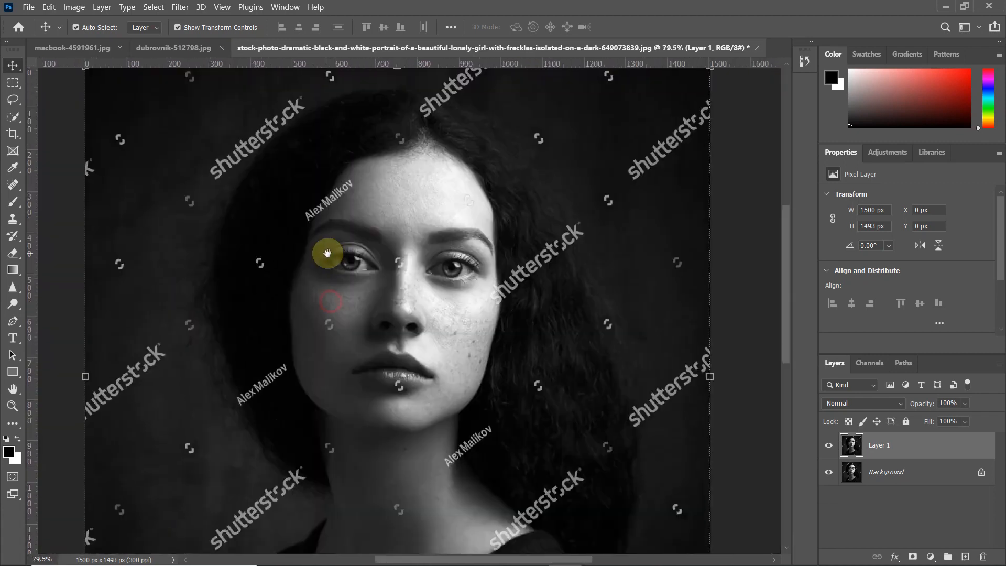
Lasso the watermark text and small watermark logos across the lower-left background of the portrait as one combined selection
{"action": "left_click", "coordinate": [14, 101]}
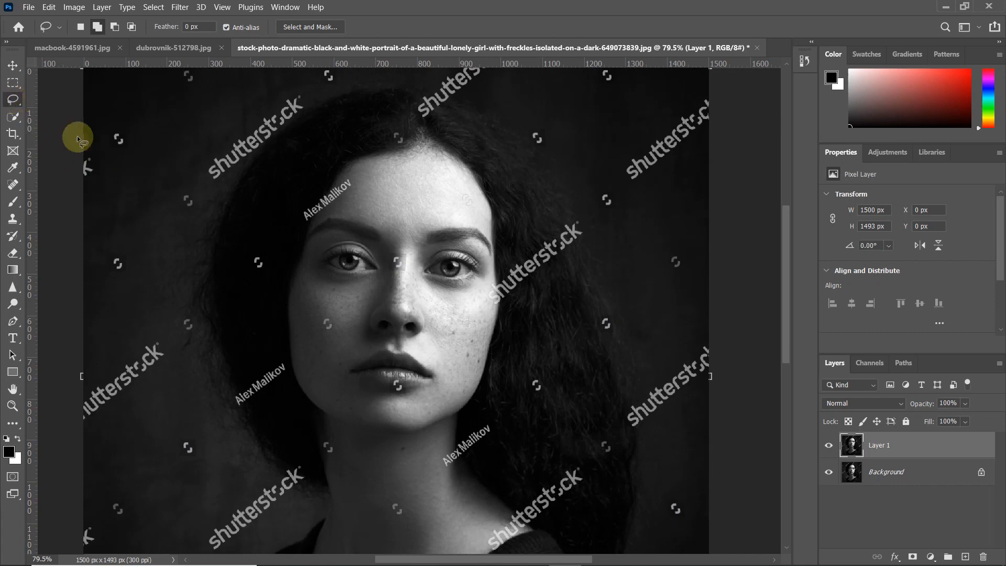
{"action": "scroll", "coordinate": [149, 238], "scroll_direction": "up", "scroll_amount": 3}
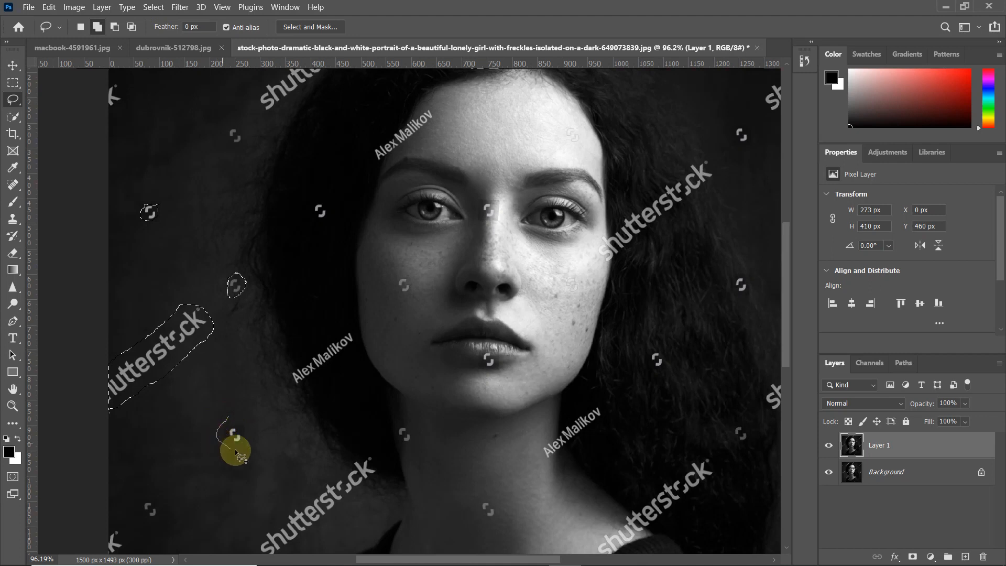
{"action": "left_click_drag", "start_coordinate": [236, 422], "coordinate": [231, 419]}
{"action": "scroll", "coordinate": [218, 472], "scroll_direction": "down", "scroll_amount": 2}
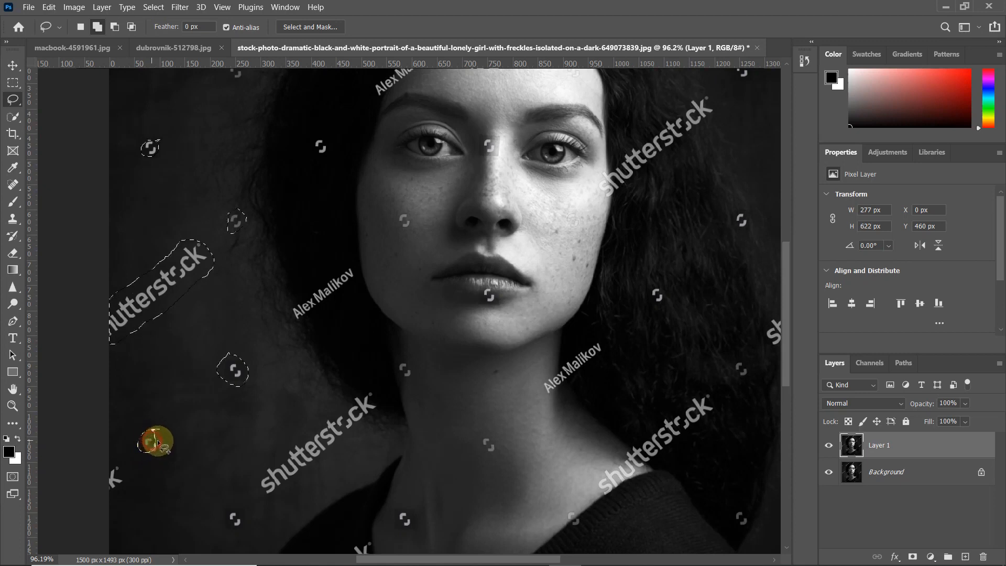
{"action": "mouse_move", "coordinate": [148, 453]}
{"action": "left_mouse_down"}
{"action": "mouse_move", "coordinate": [98, 468]}
{"action": "mouse_move", "coordinate": [105, 497]}
{"action": "mouse_move", "coordinate": [128, 484]}
{"action": "left_mouse_up"}
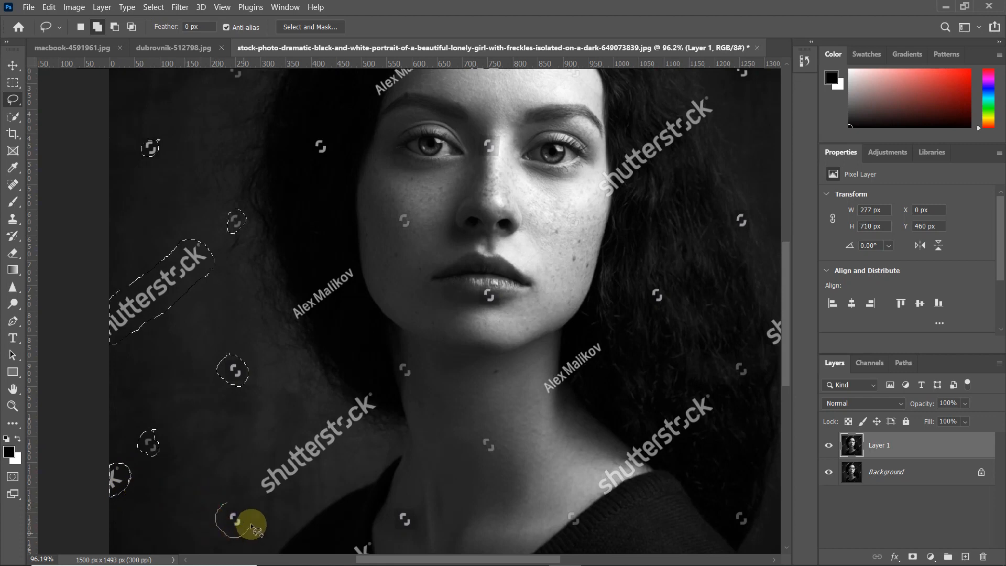
{"action": "left_click_drag", "start_coordinate": [234, 507], "coordinate": [236, 509]}
Fill the selected left-background watermarks using Content-Aware contents at 100% opacity in Normal mode, and deselect
{"action": "scroll", "coordinate": [258, 359], "scroll_direction": "down", "scroll_amount": 4}
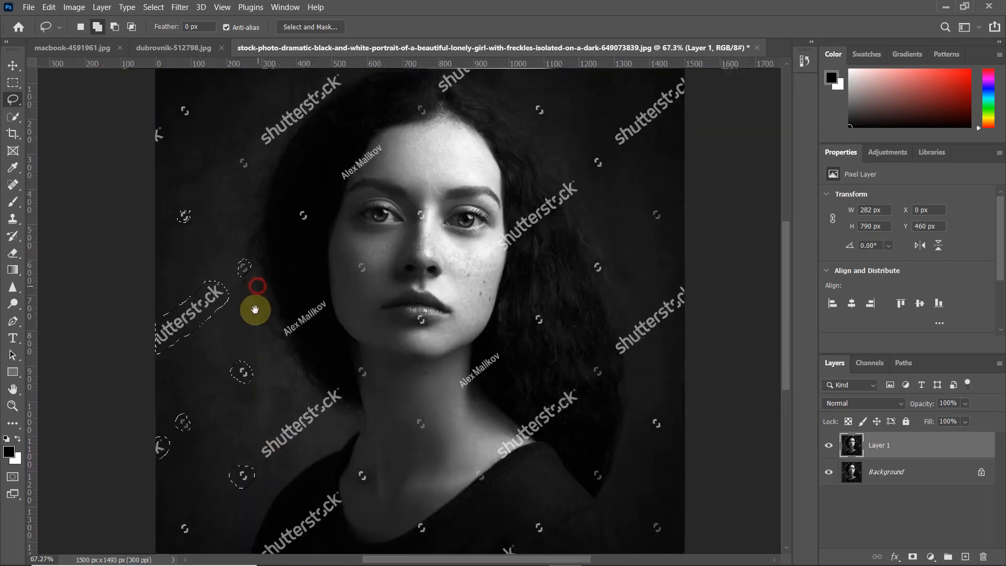
{"action": "left_click_drag", "start_coordinate": [254, 295], "coordinate": [248, 313]}
{"action": "right_click", "coordinate": [191, 330]}
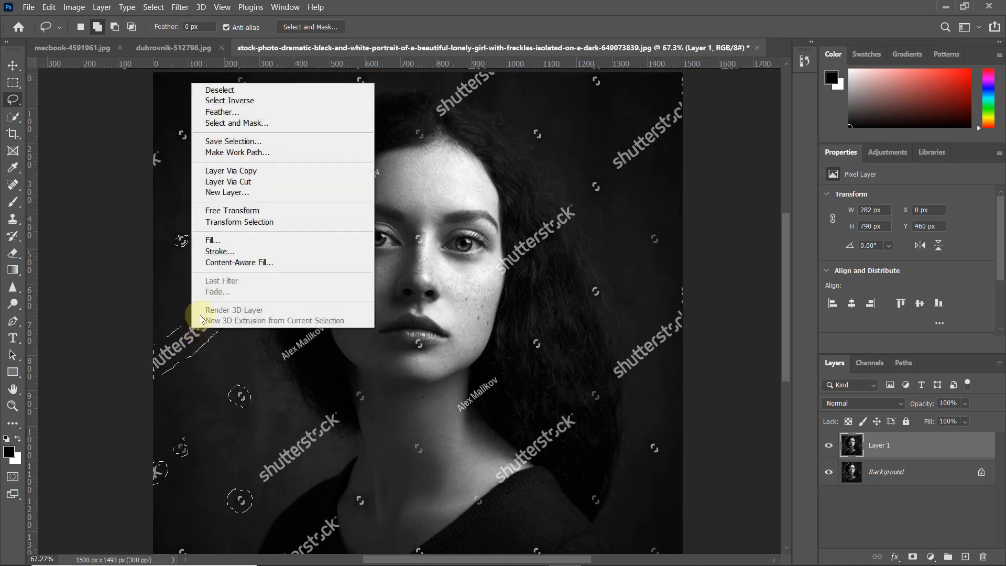
{"action": "left_click", "coordinate": [219, 241]}
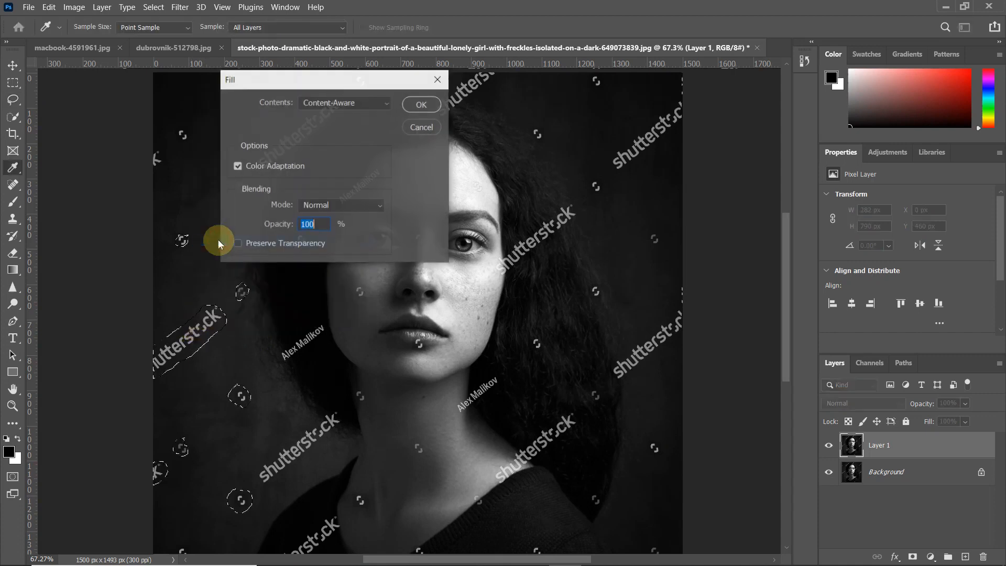
{"action": "left_click", "coordinate": [364, 105]}
{"action": "left_click", "coordinate": [350, 162]}
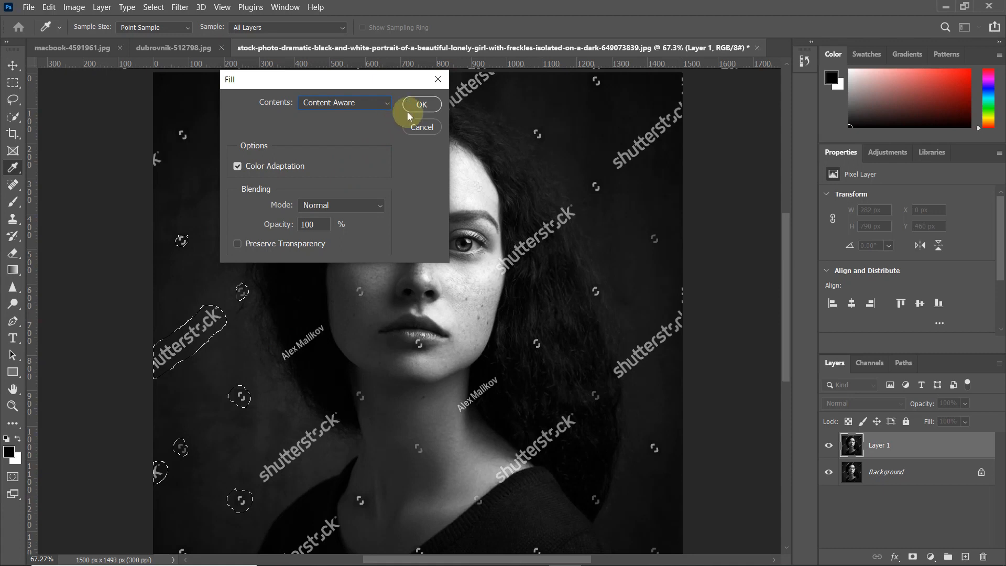
{"action": "left_click", "coordinate": [421, 105]}
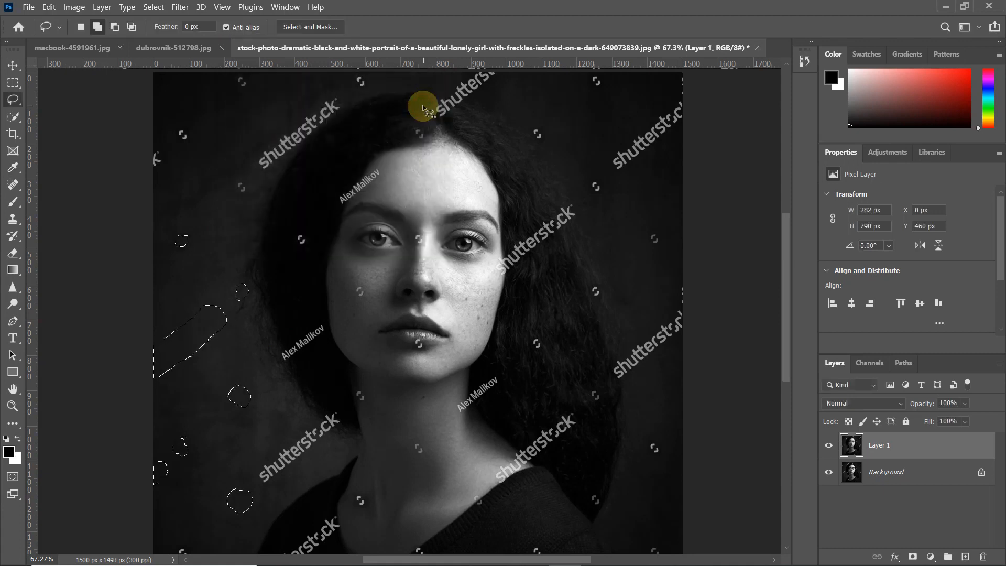
{"action": "right_click", "coordinate": [184, 338]}
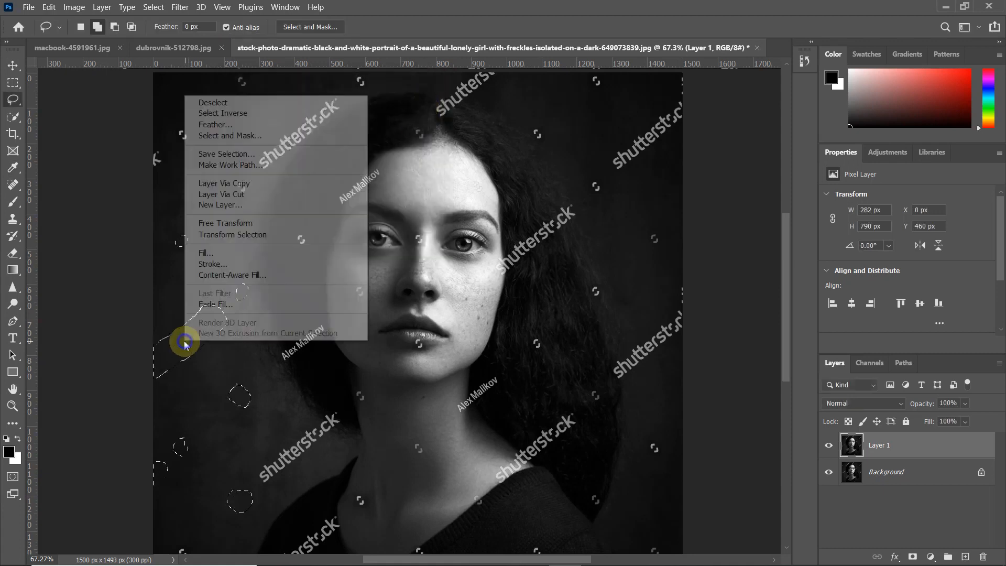
{"action": "left_click", "coordinate": [213, 103]}
Lasso the shutterstock text in the background above the woman's left-side shoulder and replace it with a Content-Aware fill
{"action": "scroll", "coordinate": [240, 314], "scroll_direction": "up", "scroll_amount": 1}
{"action": "left_click_drag", "start_coordinate": [310, 411], "coordinate": [261, 302]}
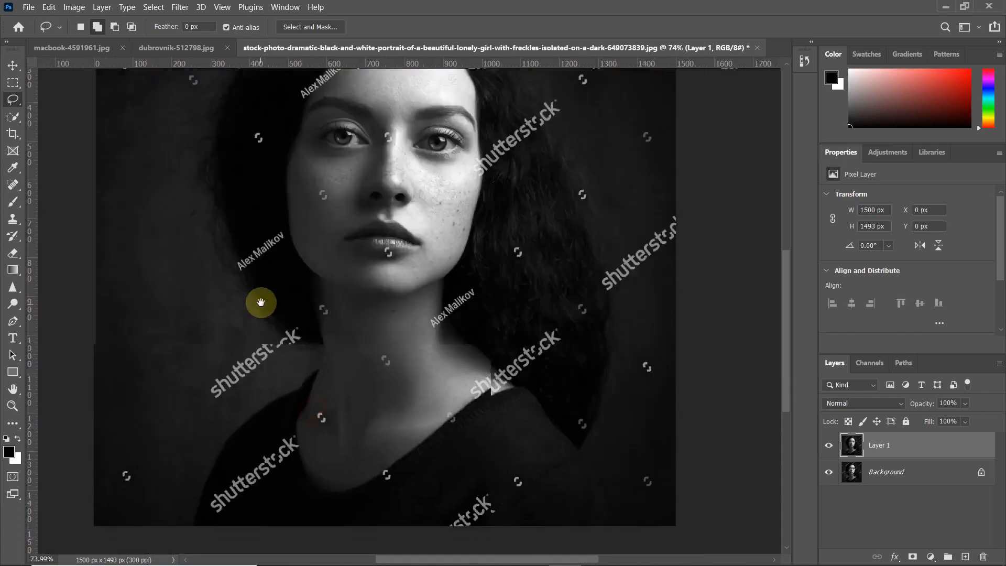
{"action": "scroll", "coordinate": [254, 449], "scroll_direction": "up", "scroll_amount": 2}
{"action": "left_click_drag", "start_coordinate": [254, 449], "coordinate": [293, 327]}
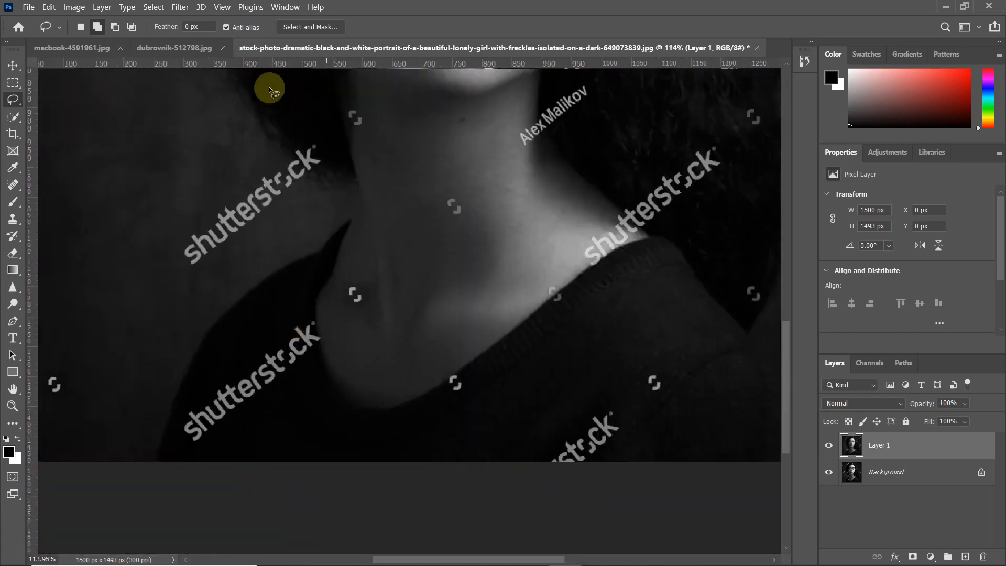
{"action": "scroll", "coordinate": [164, 286], "scroll_direction": "up", "scroll_amount": 1}
{"action": "left_click_drag", "start_coordinate": [164, 289], "coordinate": [243, 292]}
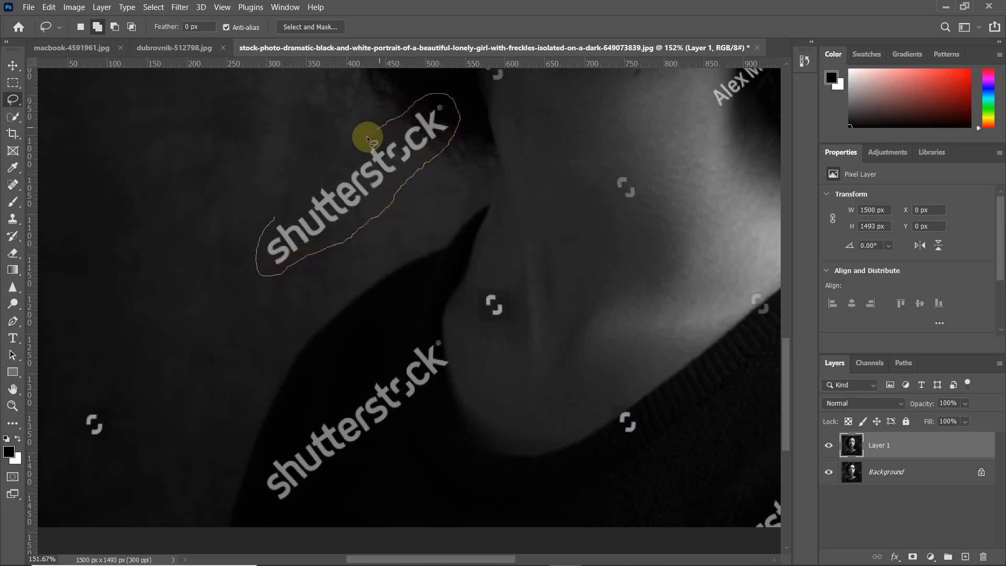
{"action": "left_click_drag", "start_coordinate": [292, 225], "coordinate": [291, 225]}
{"action": "right_click", "coordinate": [292, 225]}
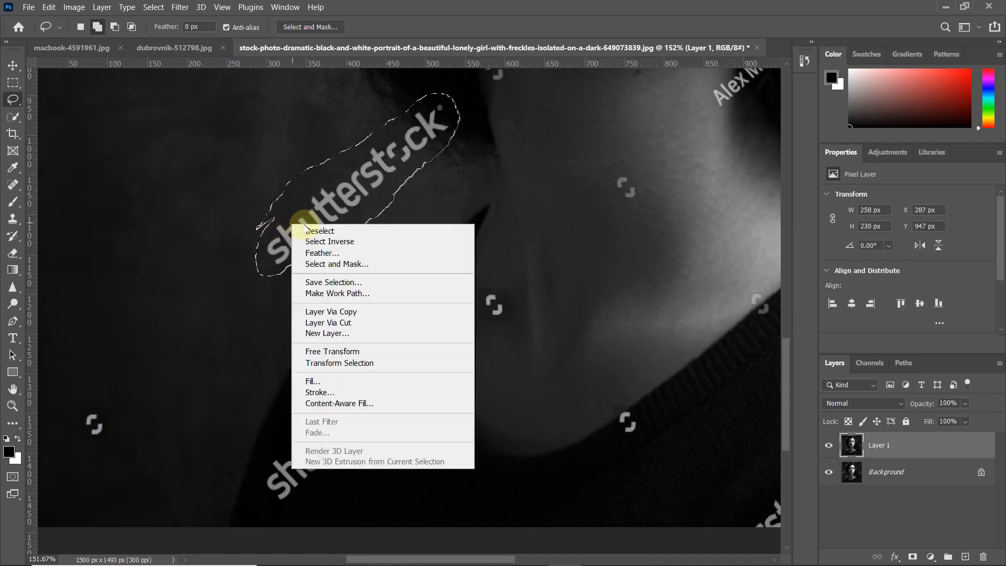
{"action": "left_click", "coordinate": [312, 381]}
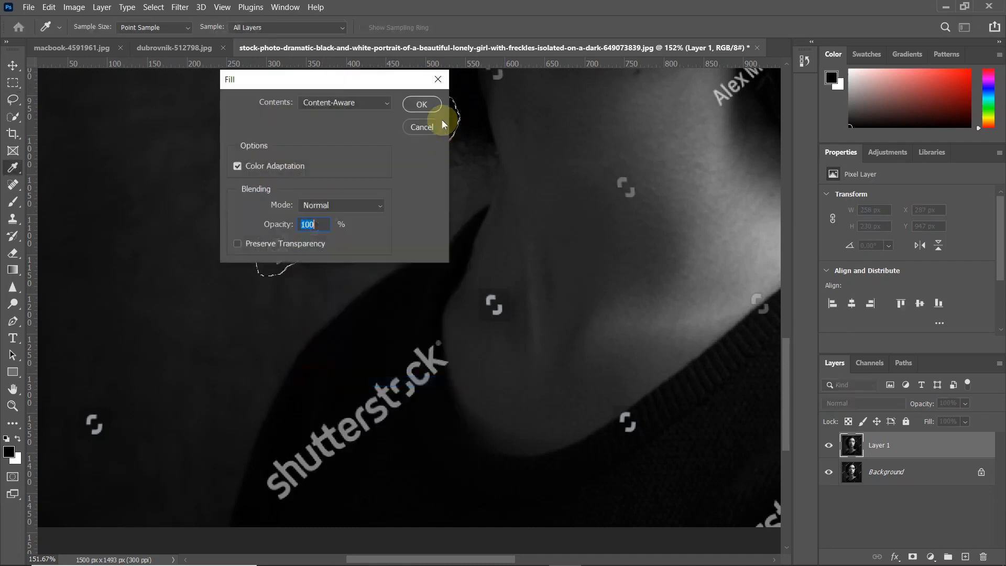
{"action": "left_click", "coordinate": [426, 102]}
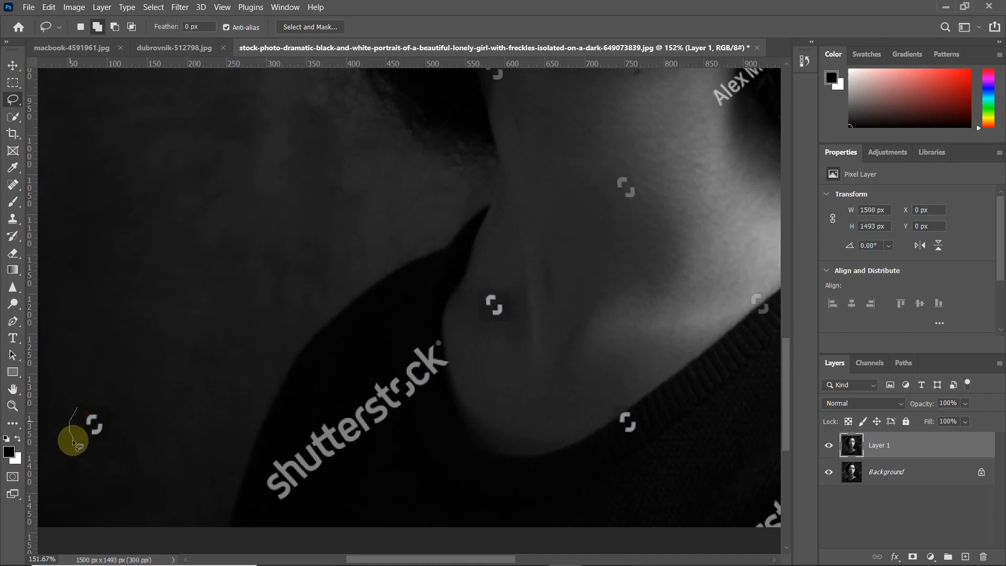
Lasso the small watermark logo in the lower-left background, fill it with Content-Aware contents and deselect
{"action": "right_click", "coordinate": [79, 414]}
{"action": "left_click", "coordinate": [105, 330]}
{"action": "key", "text": "Return"}
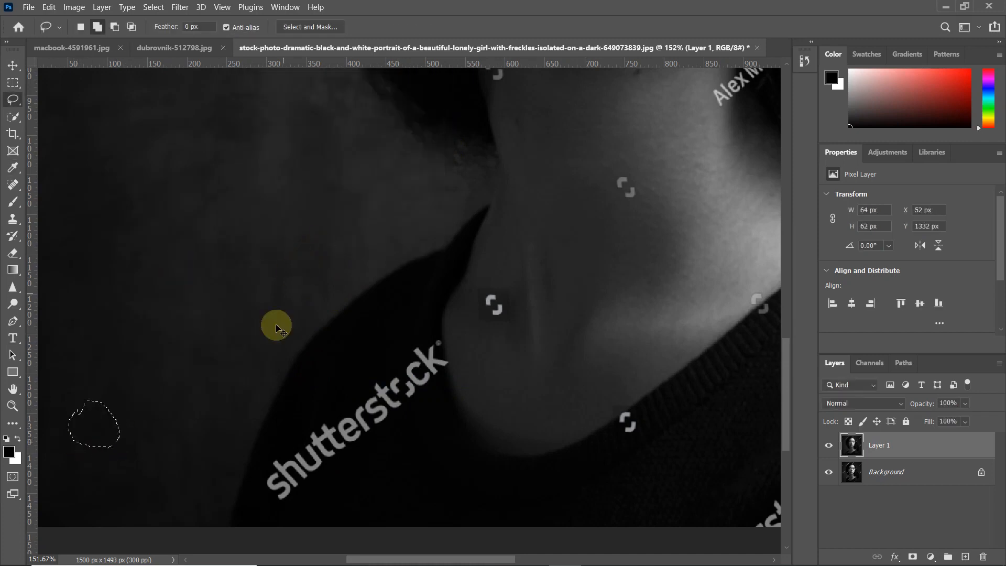
{"action": "key", "text": "ctrl+d"}
Lasso the shutterstock text on the sweater's left-side shoulder, remove it with a Content-Aware fill and deselect
{"action": "scroll", "coordinate": [279, 370], "scroll_direction": "down", "scroll_amount": 2}
{"action": "scroll", "coordinate": [280, 370], "scroll_direction": "right", "scroll_amount": 1}
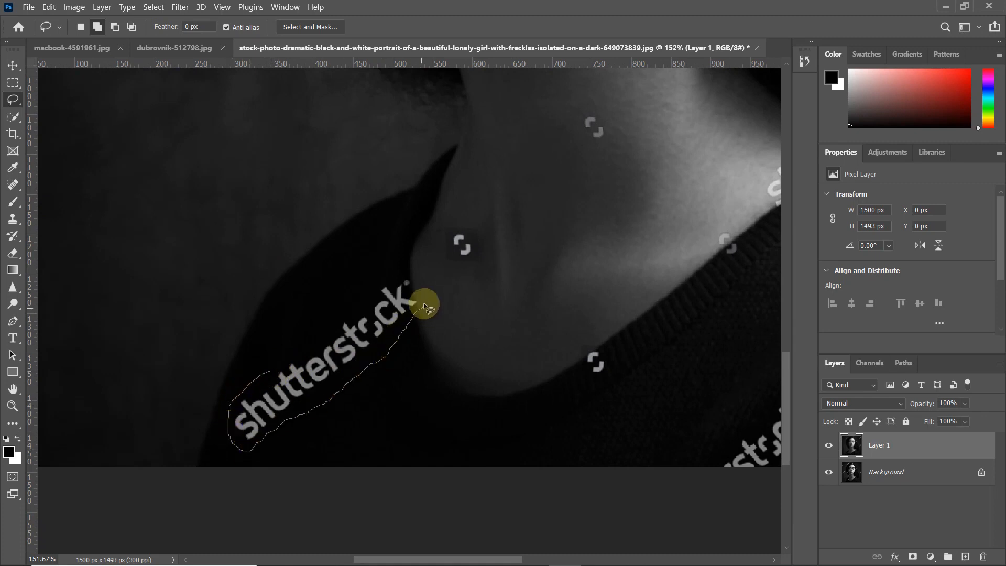
{"action": "right_click", "coordinate": [274, 347]}
{"action": "left_click", "coordinate": [292, 330]}
{"action": "left_click", "coordinate": [415, 103]}
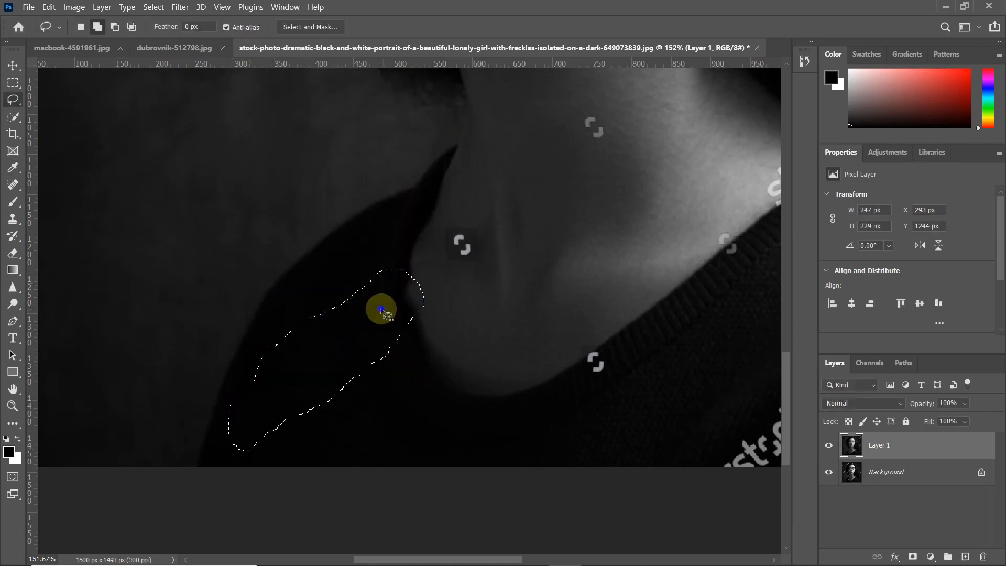
{"action": "key", "text": "ctrl+d"}
Lasso the small watermark logos on the lower neck and neckline, fill them with Content-Aware contents and deselect
{"action": "scroll", "coordinate": [419, 348], "scroll_direction": "down", "scroll_amount": 3}
{"action": "mouse_move", "coordinate": [378, 284]}
{"action": "left_mouse_down"}
{"action": "mouse_move", "coordinate": [362, 317]}
{"action": "mouse_move", "coordinate": [379, 286]}
{"action": "left_mouse_up"}
{"action": "mouse_move", "coordinate": [462, 204]}
{"action": "left_mouse_down"}
{"action": "mouse_move", "coordinate": [474, 234]}
{"action": "mouse_move", "coordinate": [463, 205]}
{"action": "left_mouse_up"}
{"action": "scroll", "coordinate": [473, 376], "scroll_direction": "up", "scroll_amount": 2}
{"action": "right_click", "coordinate": [468, 385]}
{"action": "left_click", "coordinate": [471, 293]}
{"action": "left_click", "coordinate": [416, 101]}
{"action": "key", "text": "ctrl+d"}
Lasso the shutterstock text at the sweater's bottom edge and the small logos around the right-side shoulder and hair
{"action": "scroll", "coordinate": [501, 354], "scroll_direction": "down", "scroll_amount": 2}
{"action": "mouse_move", "coordinate": [501, 354]}
{"action": "left_mouse_down"}
{"action": "mouse_move", "coordinate": [498, 416]}
{"action": "mouse_move", "coordinate": [539, 387]}
{"action": "mouse_move", "coordinate": [508, 371]}
{"action": "mouse_move", "coordinate": [557, 365]}
{"action": "left_mouse_up"}
{"action": "left_click_drag", "start_coordinate": [722, 334], "coordinate": [714, 332]}
{"action": "mouse_move", "coordinate": [637, 264]}
{"action": "left_mouse_down"}
{"action": "mouse_move", "coordinate": [645, 283]}
{"action": "mouse_move", "coordinate": [640, 264]}
{"action": "left_mouse_up"}
{"action": "mouse_move", "coordinate": [713, 196]}
{"action": "left_mouse_down"}
{"action": "mouse_move", "coordinate": [700, 209]}
{"action": "mouse_move", "coordinate": [717, 197]}
{"action": "left_mouse_up"}
{"action": "scroll", "coordinate": [694, 192], "scroll_direction": "up", "scroll_amount": 1}
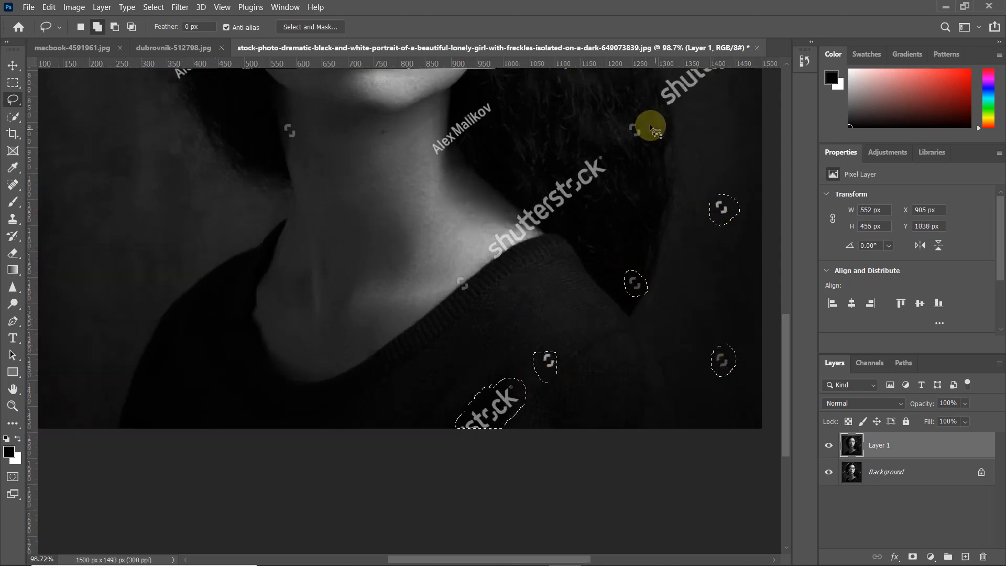
{"action": "left_click_drag", "start_coordinate": [639, 141], "coordinate": [637, 122]}
Add both shutterstock texts along the image's right edge and the small logos in the right-side hair and background to the selection
{"action": "scroll", "coordinate": [602, 236], "scroll_direction": "up", "scroll_amount": 1}
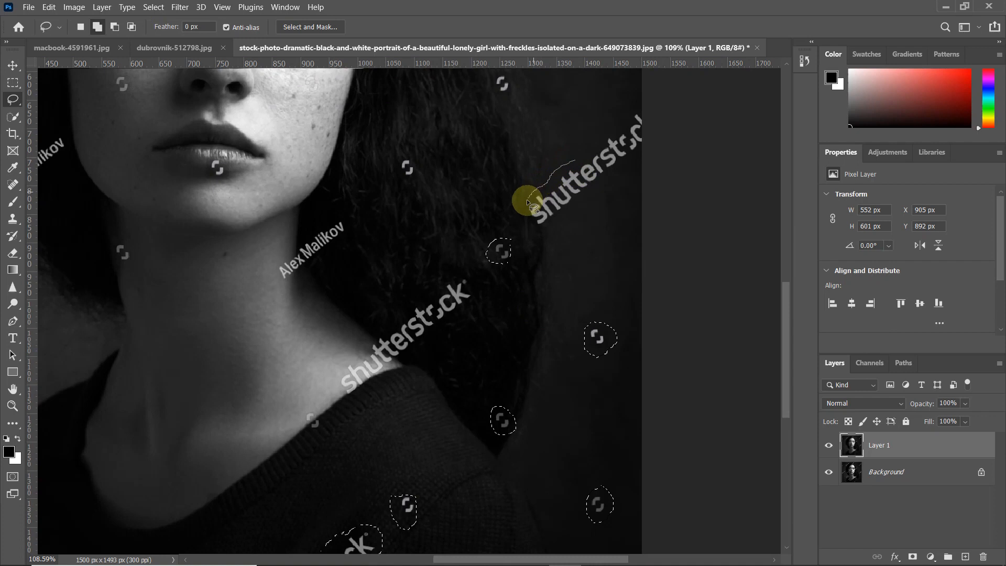
{"action": "left_click_drag", "start_coordinate": [395, 172], "coordinate": [398, 172]}
{"action": "scroll", "coordinate": [508, 104], "scroll_direction": "up", "scroll_amount": 1}
{"action": "scroll", "coordinate": [558, 222], "scroll_direction": "down", "scroll_amount": 4}
{"action": "left_click_drag", "start_coordinate": [599, 225], "coordinate": [597, 227]}
{"action": "mouse_move", "coordinate": [527, 152]}
{"action": "left_mouse_down"}
{"action": "mouse_move", "coordinate": [566, 141]}
{"action": "mouse_move", "coordinate": [625, 83]}
{"action": "mouse_move", "coordinate": [532, 124]}
{"action": "left_mouse_up"}
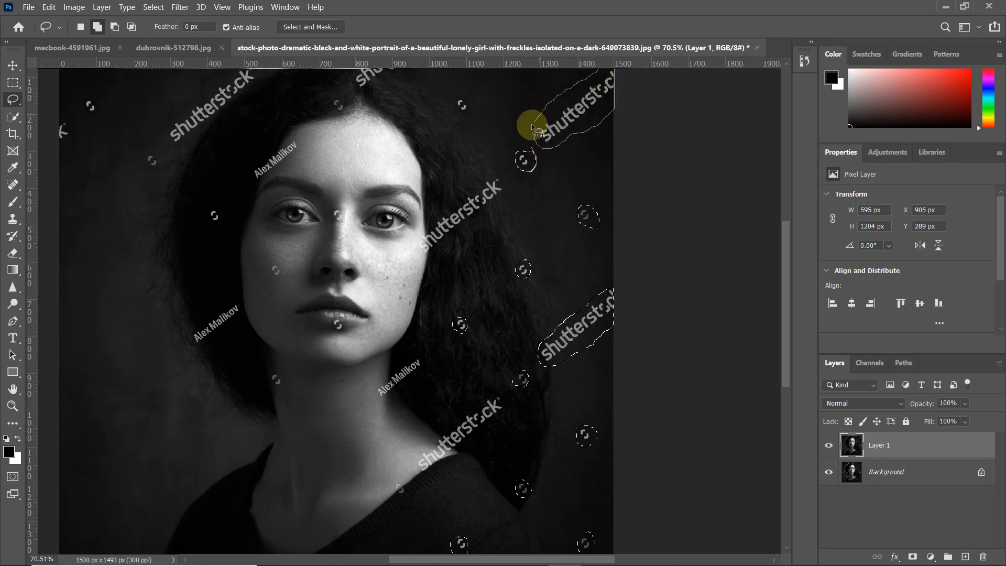
{"action": "scroll", "coordinate": [485, 169], "scroll_direction": "down", "scroll_amount": 1}
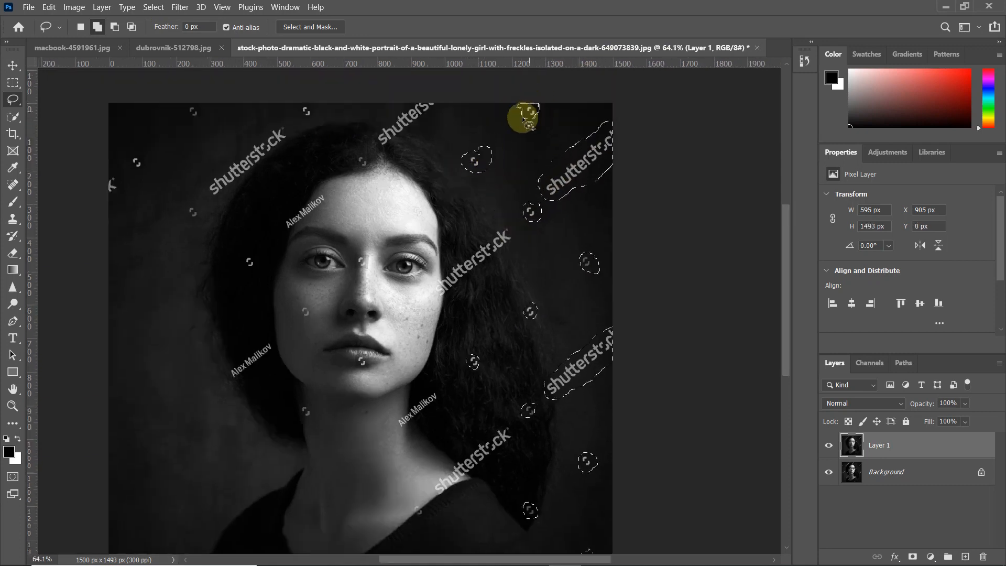
Add the upper-left background watermarks, the left-side hair logo and the photographer's name mark in the left-side hair to the selection
{"action": "scroll", "coordinate": [431, 188], "scroll_direction": "up", "scroll_amount": 3}
{"action": "mouse_move", "coordinate": [78, 198]}
{"action": "left_mouse_down"}
{"action": "mouse_move", "coordinate": [98, 218]}
{"action": "mouse_move", "coordinate": [83, 193]}
{"action": "left_mouse_up"}
{"action": "scroll", "coordinate": [108, 193], "scroll_direction": "down", "scroll_amount": 1}
{"action": "mouse_move", "coordinate": [173, 212]}
{"action": "left_mouse_down"}
{"action": "mouse_move", "coordinate": [182, 227]}
{"action": "mouse_move", "coordinate": [184, 215]}
{"action": "left_mouse_up"}
{"action": "mouse_move", "coordinate": [215, 163]}
{"action": "left_mouse_down"}
{"action": "mouse_move", "coordinate": [199, 194]}
{"action": "mouse_move", "coordinate": [230, 192]}
{"action": "mouse_move", "coordinate": [318, 117]}
{"action": "mouse_move", "coordinate": [216, 162]}
{"action": "left_mouse_up"}
{"action": "scroll", "coordinate": [257, 295], "scroll_direction": "up", "scroll_amount": 1}
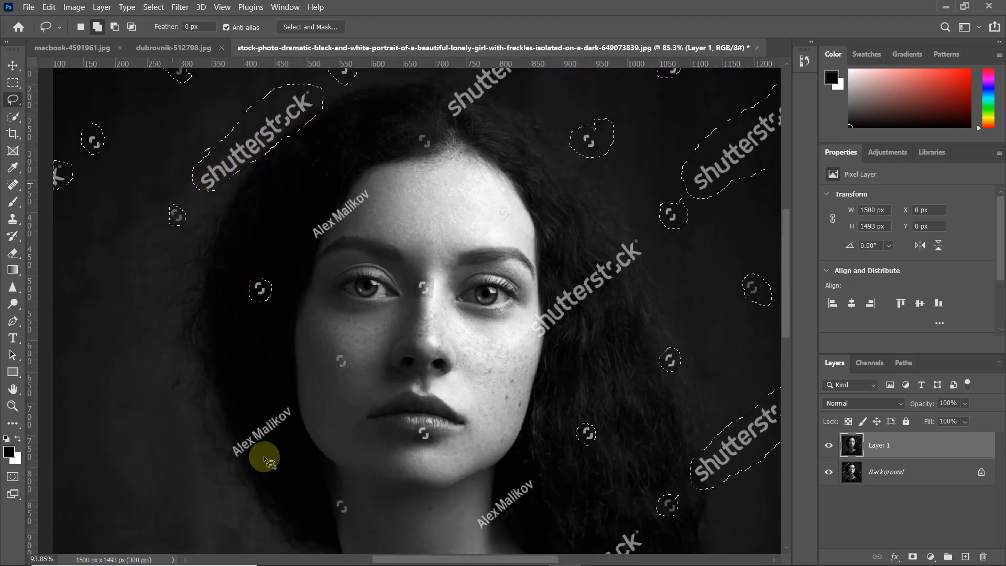
{"action": "scroll", "coordinate": [263, 455], "scroll_direction": "up", "scroll_amount": 4}
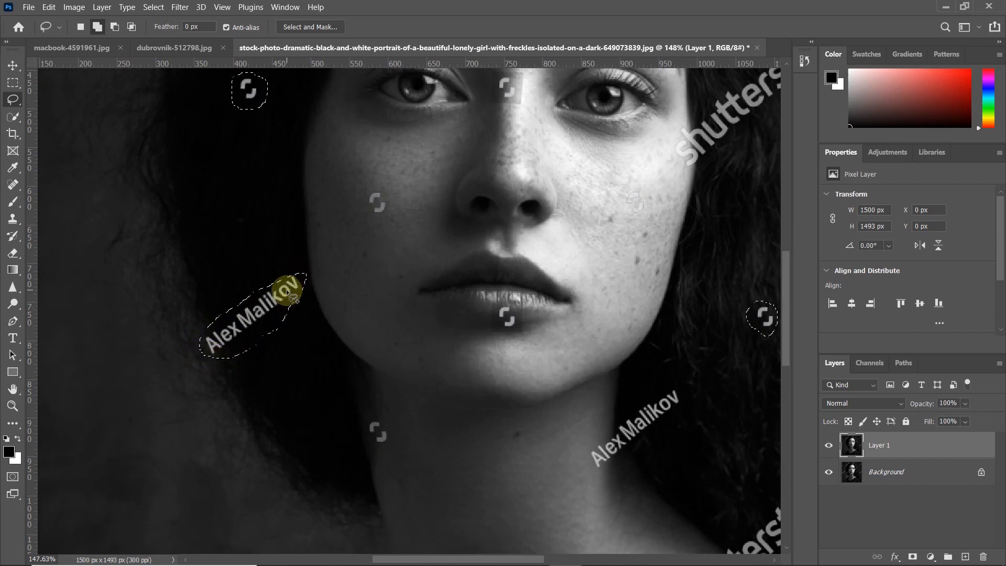
Fill all the selected watermarks with Content-Aware contents and deselect
{"action": "scroll", "coordinate": [282, 291], "scroll_direction": "down", "scroll_amount": 6}
{"action": "right_click", "coordinate": [582, 300]}
{"action": "left_click", "coordinate": [603, 473]}
{"action": "left_click", "coordinate": [417, 99]}
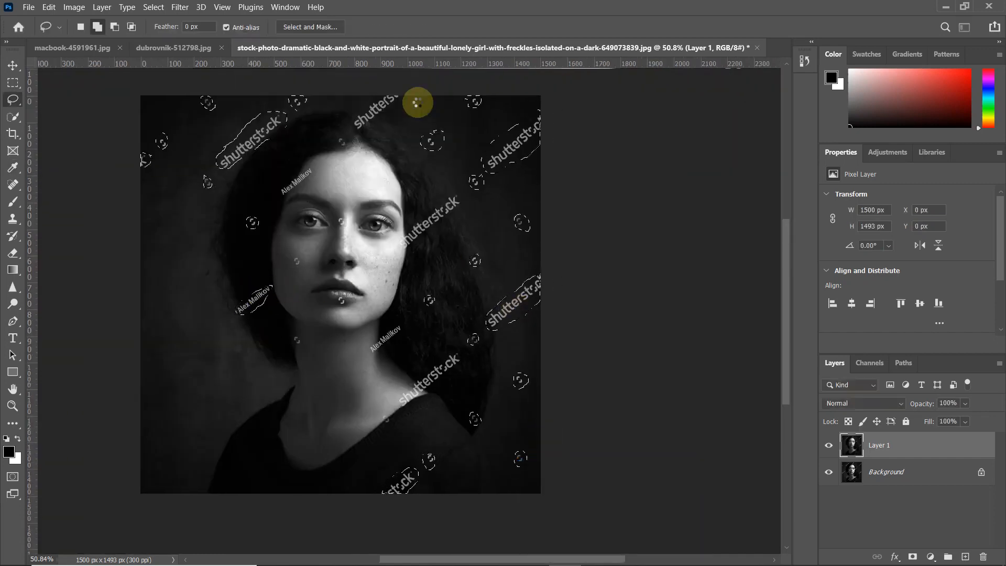
{"action": "right_click", "coordinate": [426, 151]}
{"action": "left_click", "coordinate": [450, 149]}
Lasso two more remaining watermark areas, replace each with a Content-Aware fill and deselect
{"action": "scroll", "coordinate": [352, 353], "scroll_direction": "up", "scroll_amount": 5}
{"action": "mouse_move", "coordinate": [416, 420]}
{"action": "left_mouse_down"}
{"action": "mouse_move", "coordinate": [307, 376]}
{"action": "mouse_move", "coordinate": [299, 408]}
{"action": "mouse_move", "coordinate": [320, 372]}
{"action": "left_mouse_up"}
{"action": "scroll", "coordinate": [314, 380], "scroll_direction": "up", "scroll_amount": 4}
{"action": "key", "text": "shift+BackSpace"}
{"action": "key", "text": "Return"}
{"action": "left_click_drag", "start_coordinate": [320, 423], "coordinate": [317, 409]}
{"action": "scroll", "coordinate": [332, 411], "scroll_direction": "up", "scroll_amount": 1}
{"action": "right_click", "coordinate": [332, 411]}
{"action": "left_click", "coordinate": [376, 154]}
{"action": "key", "text": "Return"}
{"action": "left_click", "coordinate": [115, 26]}
{"action": "key", "text": "ctrl+d"}
Try to remove the first letters of the photographer's name watermark beside the neck with a Content-Aware fill
{"action": "scroll", "coordinate": [435, 368], "scroll_direction": "down", "scroll_amount": 3}
{"action": "scroll", "coordinate": [323, 265], "scroll_direction": "up", "scroll_amount": 3}
{"action": "scroll", "coordinate": [313, 211], "scroll_direction": "up", "scroll_amount": 2}
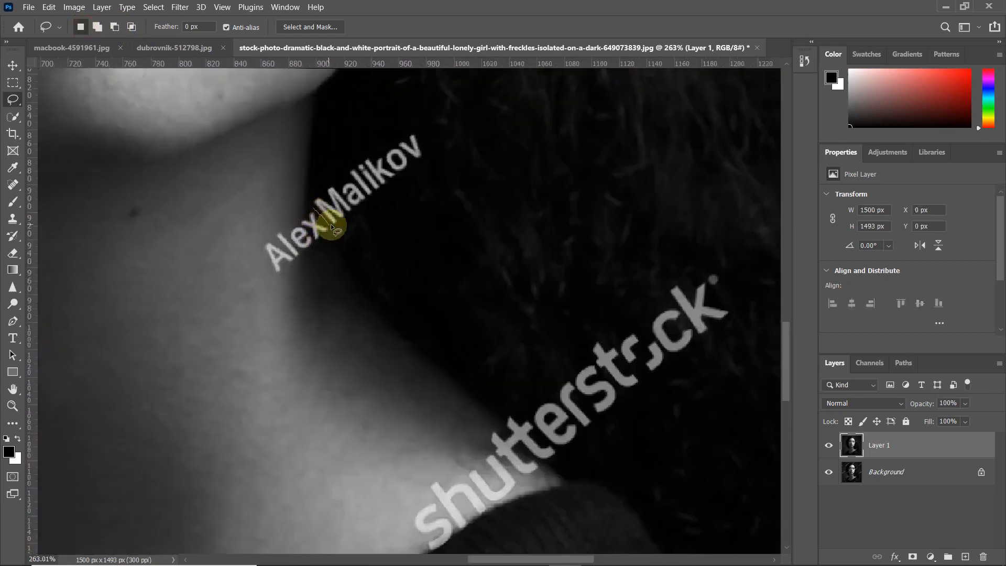
{"action": "left_click_drag", "start_coordinate": [302, 212], "coordinate": [298, 223]}
{"action": "right_click", "coordinate": [297, 227]}
{"action": "left_click", "coordinate": [325, 383]}
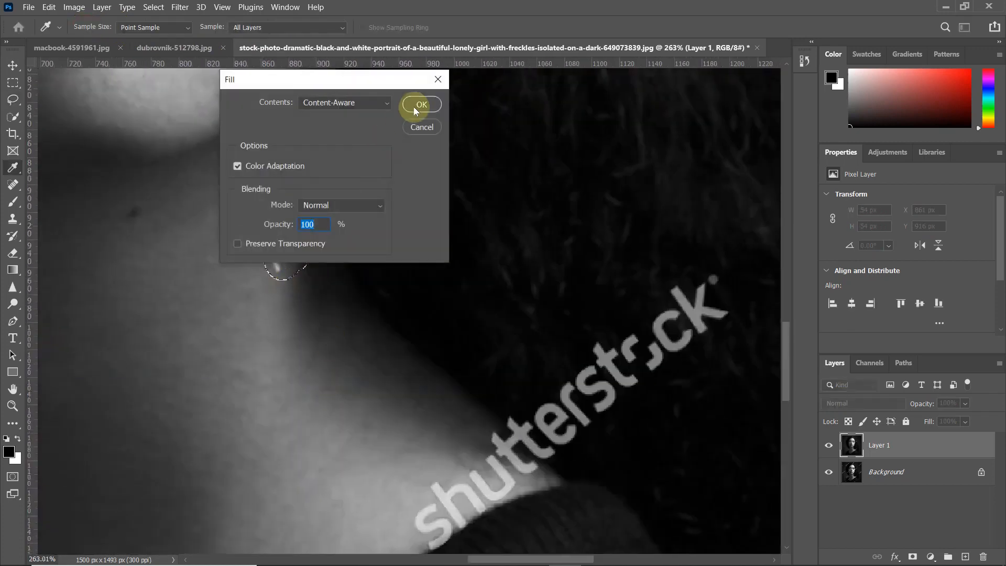
{"action": "key", "text": "Return"}
{"action": "scroll", "coordinate": [349, 195], "scroll_direction": "up", "scroll_amount": 3}
{"action": "key", "text": "ctrl+z"}
{"action": "key", "text": "ctrl+z"}
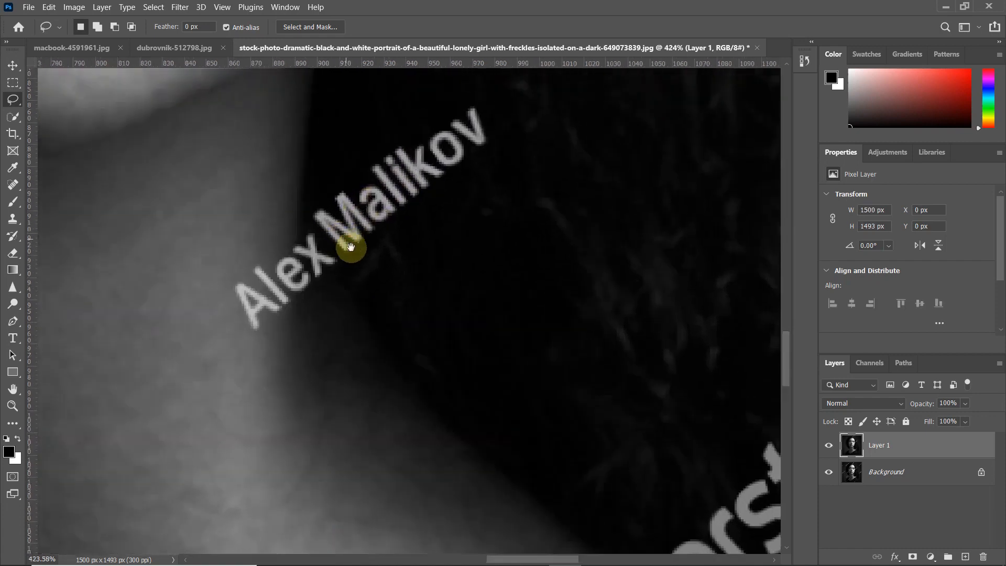
Switch to the Clone Stamp tool and reduce its brush size to 25
{"action": "scroll", "coordinate": [343, 231], "scroll_direction": "up", "scroll_amount": 2}
{"action": "left_click", "coordinate": [13, 219]}
{"action": "left_click", "coordinate": [73, 219]}
{"action": "key", "text": "bracketleft"}
{"action": "key", "text": "bracketleft"}
{"action": "key", "text": "bracketleft"}
{"action": "key", "text": "bracketleft"}
{"action": "key", "text": "bracketleft"}
{"action": "key", "text": "bracketleft"}
{"action": "key", "text": "bracketleft"}
{"action": "key", "text": "bracketleft"}
{"action": "key", "text": "bracketleft"}
{"action": "key", "text": "bracketleft"}
{"action": "key", "text": "bracketleft"}
{"action": "key", "text": "bracketleft"}
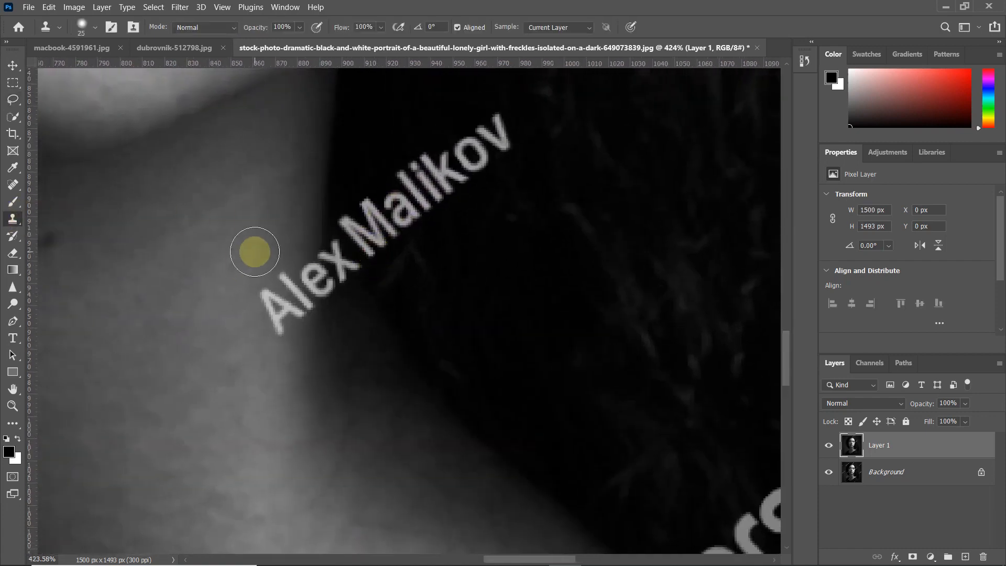
Clone neck skin and dark hair over the first letters and middle of the photographer's name watermark beside the neck
{"action": "left_click", "coordinate": [247, 240], "text": "alt"}
{"action": "mouse_move", "coordinate": [270, 294]}
{"action": "left_mouse_down"}
{"action": "mouse_move", "coordinate": [309, 366]}
{"action": "mouse_move", "coordinate": [285, 322]}
{"action": "mouse_move", "coordinate": [268, 328]}
{"action": "mouse_move", "coordinate": [292, 317]}
{"action": "left_mouse_up"}
{"action": "mouse_move", "coordinate": [294, 238]}
{"action": "left_mouse_down"}
{"action": "mouse_move", "coordinate": [294, 284]}
{"action": "mouse_move", "coordinate": [303, 225]}
{"action": "mouse_move", "coordinate": [308, 265]}
{"action": "left_mouse_up"}
{"action": "left_click", "coordinate": [355, 195], "text": "alt"}
{"action": "mouse_move", "coordinate": [356, 220]}
{"action": "left_mouse_down"}
{"action": "mouse_move", "coordinate": [355, 229]}
{"action": "mouse_move", "coordinate": [370, 218]}
{"action": "mouse_move", "coordinate": [374, 244]}
{"action": "left_mouse_up"}
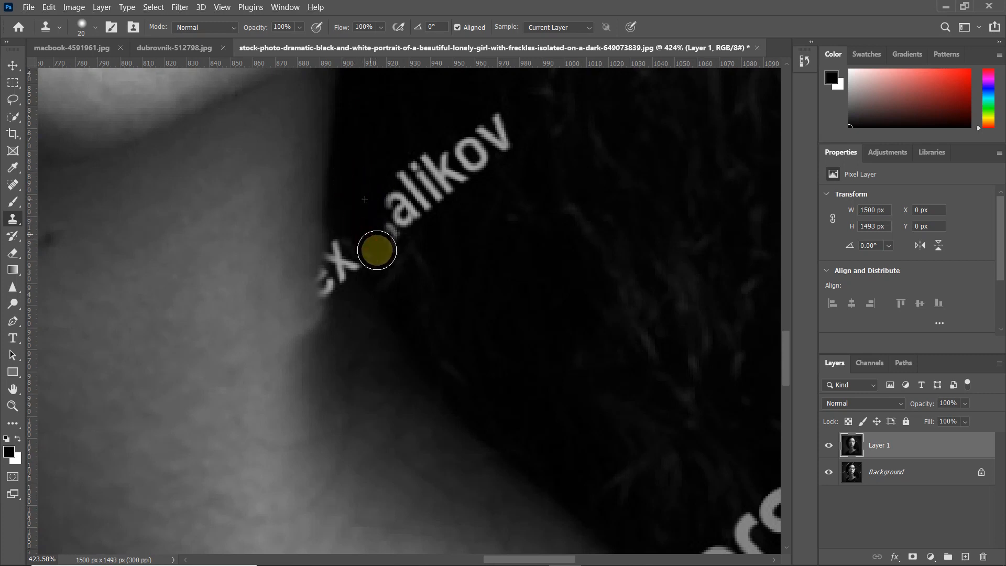
Clone over the remaining letters of the photographer's name and rebuild the edge between neck and hair
{"action": "scroll", "coordinate": [361, 252], "scroll_direction": "up", "scroll_amount": 2}
{"action": "mouse_move", "coordinate": [382, 206]}
{"action": "left_mouse_down"}
{"action": "mouse_move", "coordinate": [449, 262]}
{"action": "mouse_move", "coordinate": [420, 228]}
{"action": "mouse_move", "coordinate": [463, 206]}
{"action": "mouse_move", "coordinate": [502, 157]}
{"action": "mouse_move", "coordinate": [439, 174]}
{"action": "mouse_move", "coordinate": [522, 101]}
{"action": "mouse_move", "coordinate": [429, 156]}
{"action": "mouse_move", "coordinate": [401, 155]}
{"action": "mouse_move", "coordinate": [326, 214]}
{"action": "mouse_move", "coordinate": [317, 188]}
{"action": "left_mouse_up"}
{"action": "left_click", "coordinate": [383, 318], "text": "alt"}
{"action": "mouse_move", "coordinate": [361, 268]}
{"action": "left_mouse_down"}
{"action": "mouse_move", "coordinate": [336, 250]}
{"action": "mouse_move", "coordinate": [302, 248]}
{"action": "mouse_move", "coordinate": [312, 305]}
{"action": "left_mouse_up"}
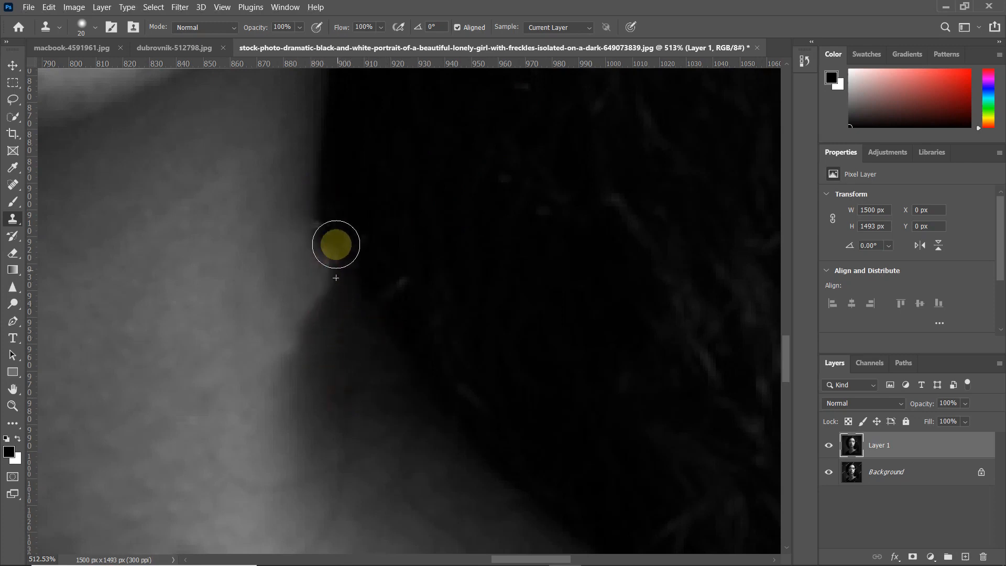
Switch to the Mixer Brush tool and blend the retouched edge between the neck and the hair
{"action": "scroll", "coordinate": [407, 308], "scroll_direction": "down", "scroll_amount": 3}
{"action": "scroll", "coordinate": [408, 308], "scroll_direction": "up", "scroll_amount": 2}
{"action": "right_click", "coordinate": [13, 202]}
{"action": "left_click", "coordinate": [58, 238]}
{"action": "scroll", "coordinate": [346, 304], "scroll_direction": "up", "scroll_amount": 2}
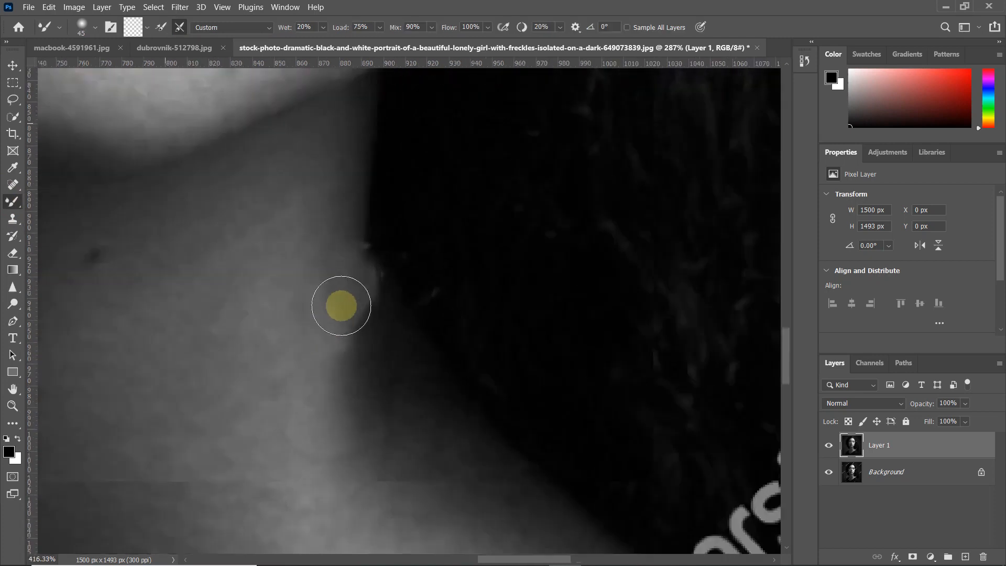
{"action": "scroll", "coordinate": [389, 374], "scroll_direction": "down", "scroll_amount": 4}
{"action": "scroll", "coordinate": [494, 409], "scroll_direction": "up", "scroll_amount": 3}
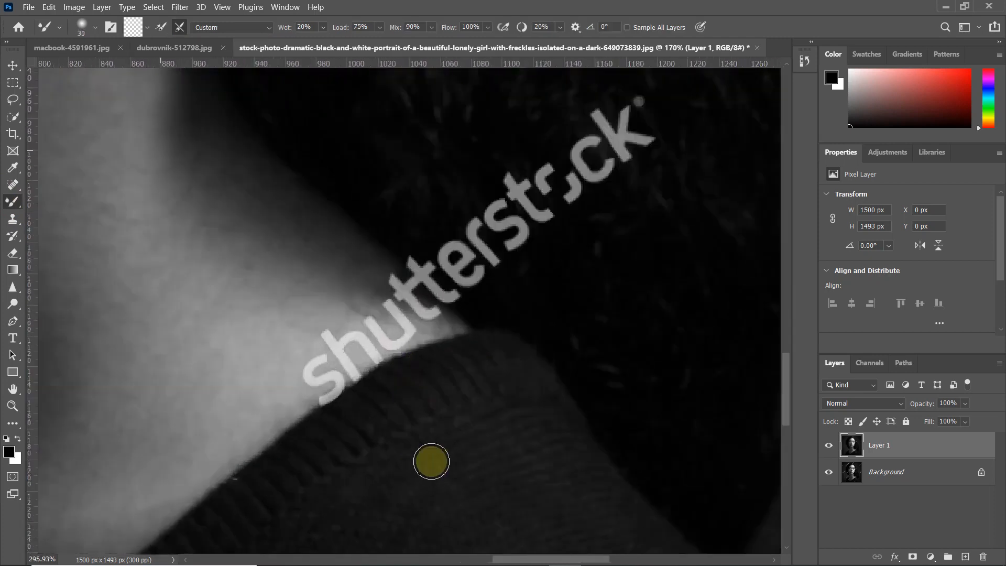
Lasso the first letters of the shutterstock watermark above the sweater collar, replace them with a Content-Aware fill and deselect
{"action": "left_click", "coordinate": [12, 101]}
{"action": "scroll", "coordinate": [260, 269], "scroll_direction": "up", "scroll_amount": 2}
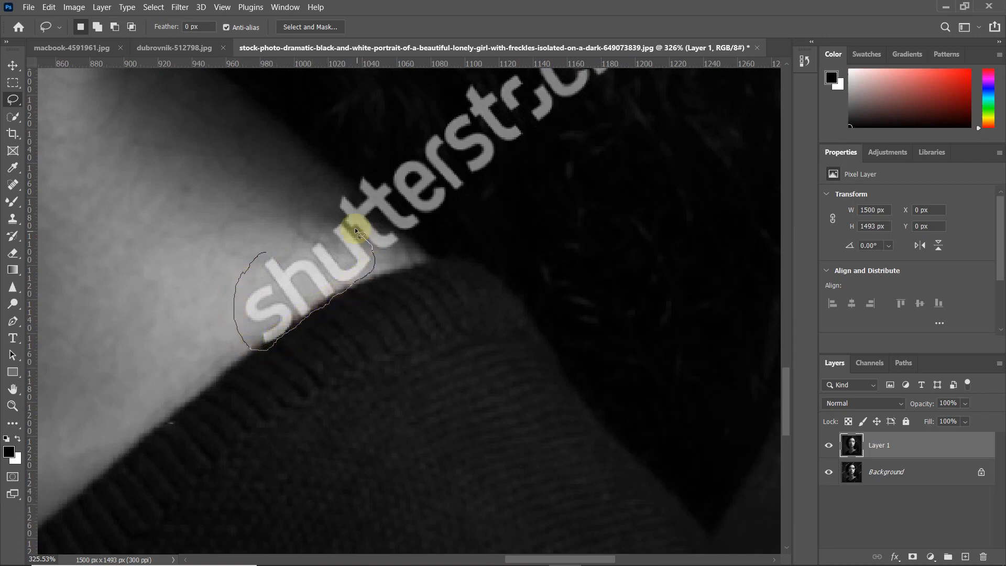
{"action": "key", "text": "shift+BackSpace"}
{"action": "key", "text": "Return"}
{"action": "key", "text": "ctrl+d"}
Lasso the next letters of the collar watermark where skin meets hair, apply a Content-Aware fill and deselect
{"action": "left_click_drag", "start_coordinate": [349, 166], "coordinate": [240, 212]}
{"action": "left_click_drag", "start_coordinate": [239, 212], "coordinate": [206, 269]}
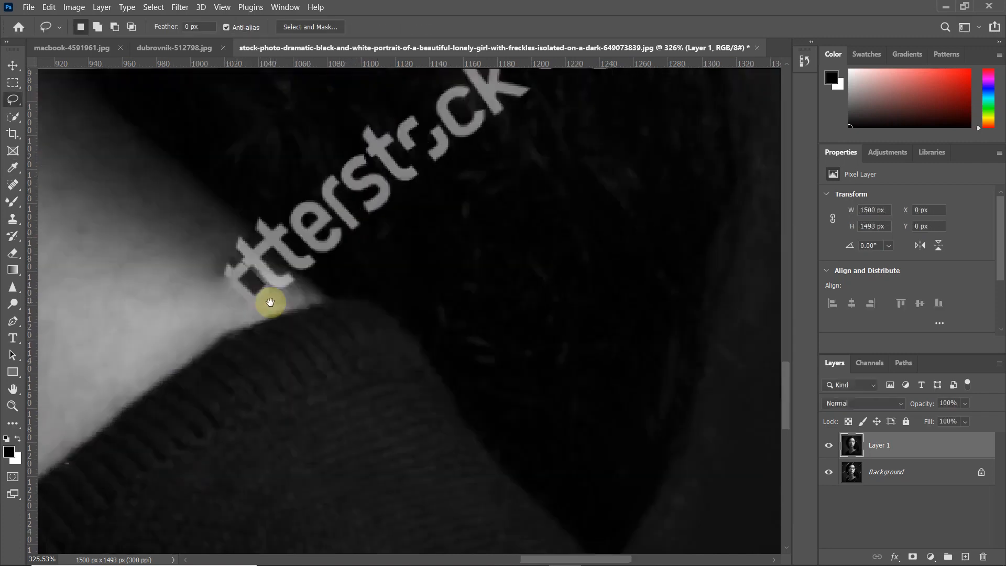
{"action": "key", "text": "shift+BackSpace"}
{"action": "key", "text": "Return"}
{"action": "key", "text": "ctrl+d"}
Lasso the rest of the shutterstock watermark over the hair beside the collar, fill it with Content-Aware contents and deselect
{"action": "scroll", "coordinate": [318, 255], "scroll_direction": "down", "scroll_amount": 2}
{"action": "left_click_drag", "start_coordinate": [318, 255], "coordinate": [317, 307]}
{"action": "left_click_drag", "start_coordinate": [423, 128], "coordinate": [338, 157]}
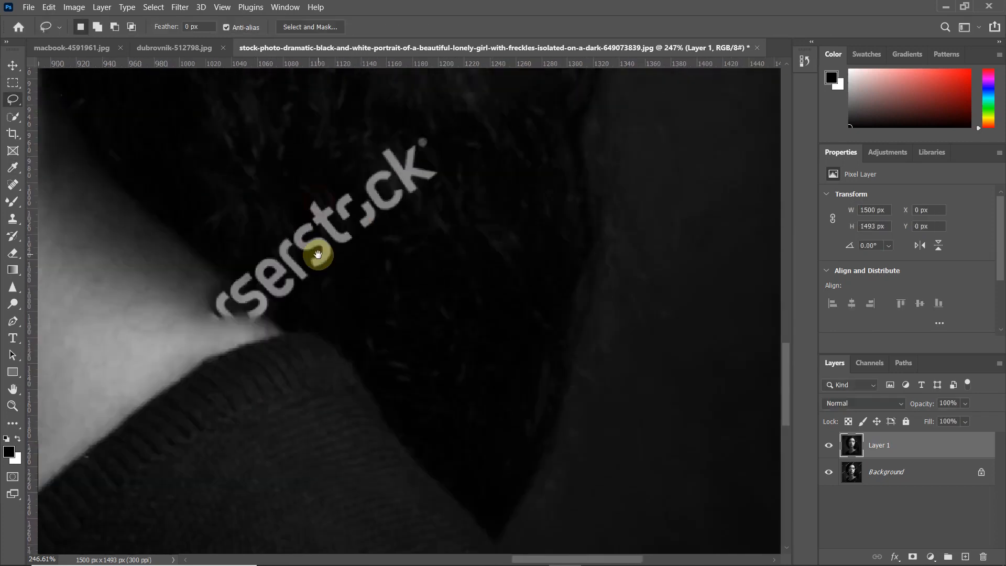
{"action": "left_click_drag", "start_coordinate": [306, 315], "coordinate": [419, 136]}
{"action": "right_click", "coordinate": [375, 178]}
{"action": "left_click", "coordinate": [414, 350]}
{"action": "left_click", "coordinate": [420, 105]}
{"action": "key", "text": "ctrl+d"}
Clone dark hair over the stray patch of skin above the collar with the Clone Stamp tool
{"action": "left_click", "coordinate": [13, 218]}
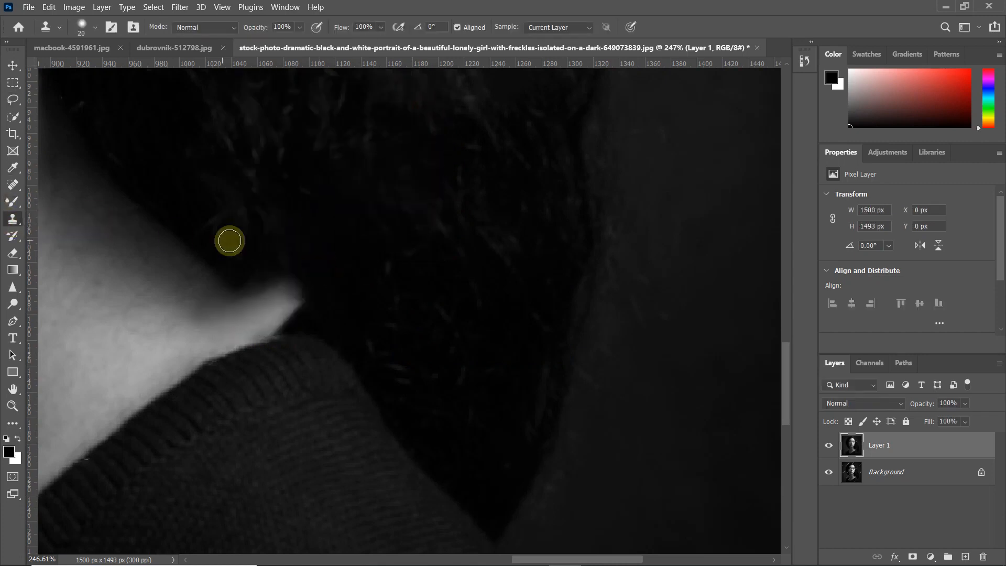
{"action": "mouse_move", "coordinate": [279, 283]}
{"action": "left_mouse_down"}
{"action": "mouse_move", "coordinate": [247, 274]}
{"action": "mouse_move", "coordinate": [285, 320]}
{"action": "mouse_move", "coordinate": [230, 250]}
{"action": "left_mouse_up"}
{"action": "key", "text": "ctrl+0"}
Lasso the small watermark logo at the shadowed edge of the neck, replace it with a Content-Aware fill and deselect
{"action": "scroll", "coordinate": [169, 344], "scroll_direction": "up", "scroll_amount": 5}
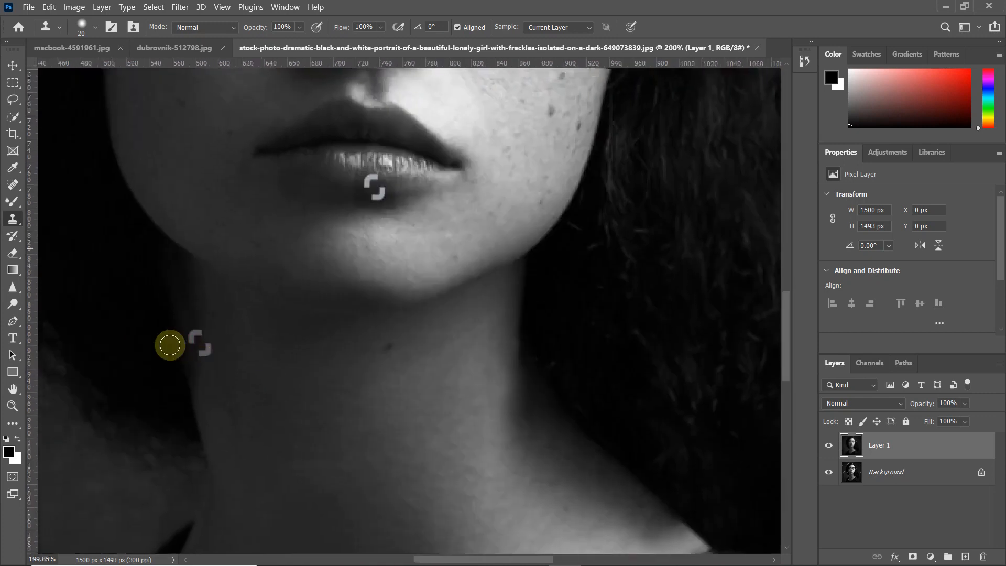
{"action": "key", "text": "l"}
{"action": "left_click_drag", "start_coordinate": [216, 375], "coordinate": [208, 332]}
{"action": "right_click", "coordinate": [207, 332]}
{"action": "left_click", "coordinate": [235, 236]}
{"action": "left_click", "coordinate": [434, 106]}
{"action": "key", "text": "ctrl+d"}
Lasso the watermark logo on the lower lip, replace it with a Content-Aware fill and deselect
{"action": "scroll", "coordinate": [481, 253], "scroll_direction": "up", "scroll_amount": 5}
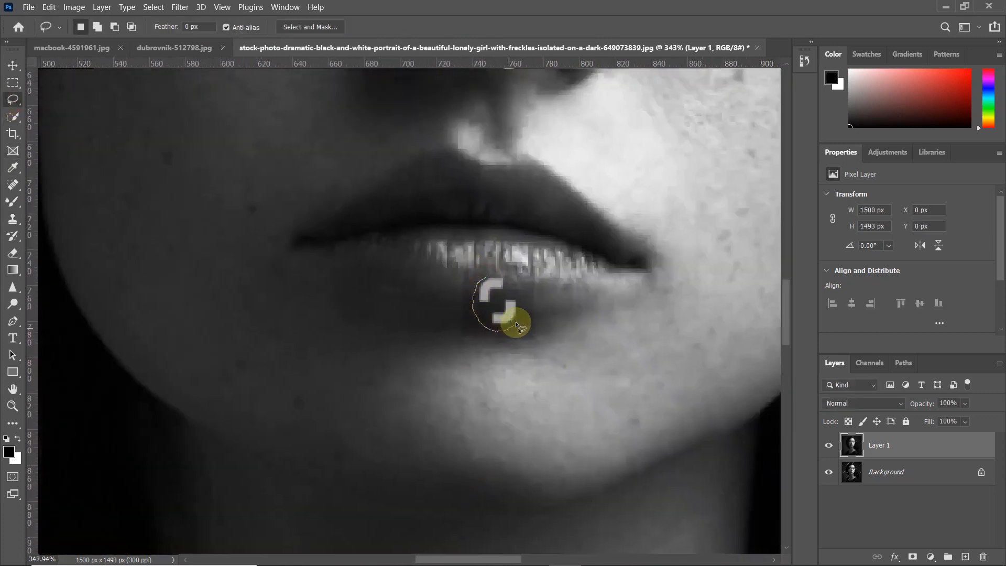
{"action": "right_click", "coordinate": [481, 297]}
{"action": "left_click", "coordinate": [508, 447]}
{"action": "left_click", "coordinate": [419, 104]}
{"action": "key", "text": "ctrl+d"}
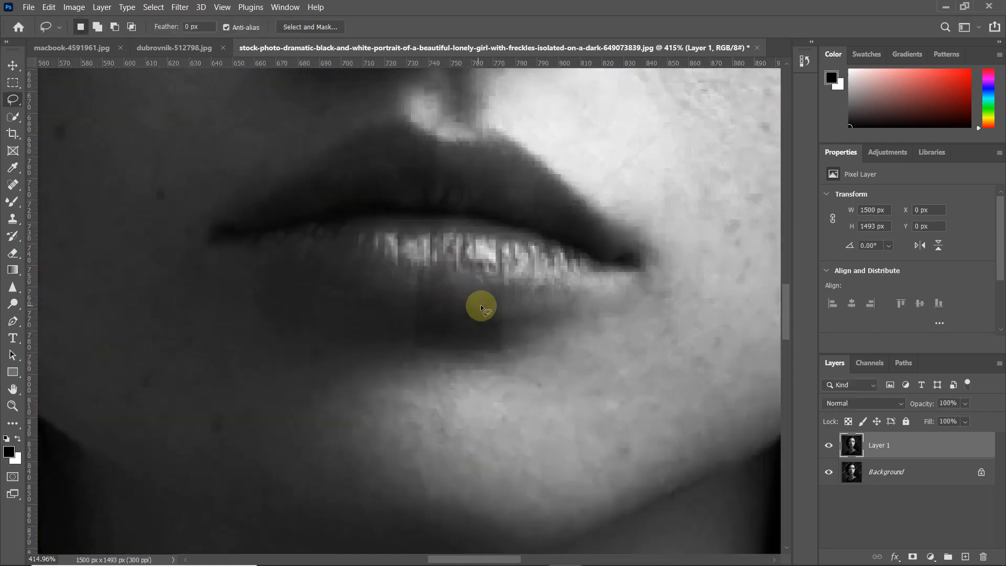
Retouch the filled area of the lower lip with the Clone Stamp tool, sampling from the skin beside it
{"action": "scroll", "coordinate": [479, 310], "scroll_direction": "up", "scroll_amount": 3}
{"action": "right_click", "coordinate": [12, 219]}
{"action": "left_click", "coordinate": [31, 219]}
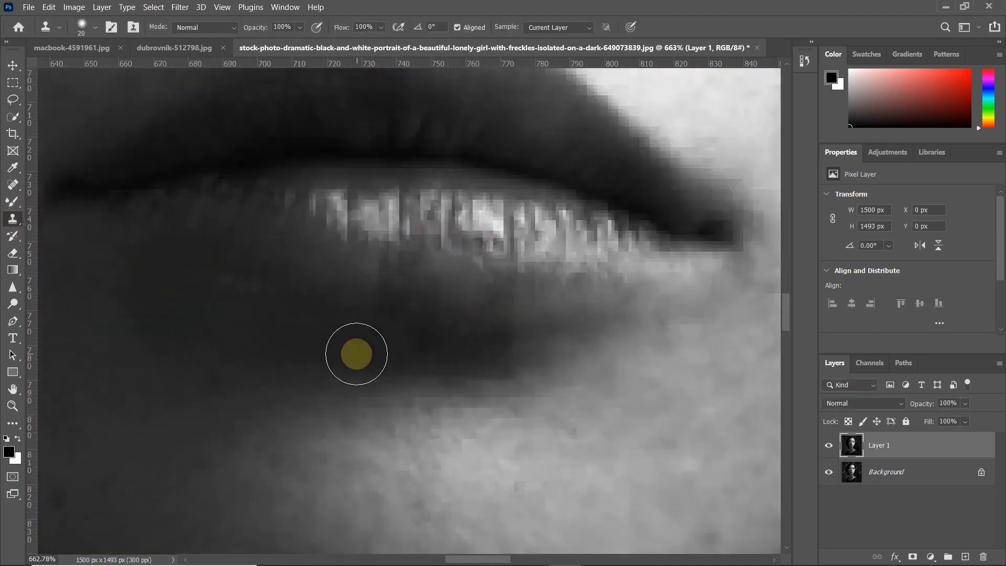
{"action": "left_click", "coordinate": [554, 361], "text": "alt"}
{"action": "mouse_move", "coordinate": [503, 367]}
{"action": "left_mouse_down"}
{"action": "mouse_move", "coordinate": [344, 360]}
{"action": "mouse_move", "coordinate": [527, 314]}
{"action": "mouse_move", "coordinate": [384, 317]}
{"action": "mouse_move", "coordinate": [353, 308]}
{"action": "mouse_move", "coordinate": [532, 265]}
{"action": "mouse_move", "coordinate": [298, 260]}
{"action": "left_mouse_up"}
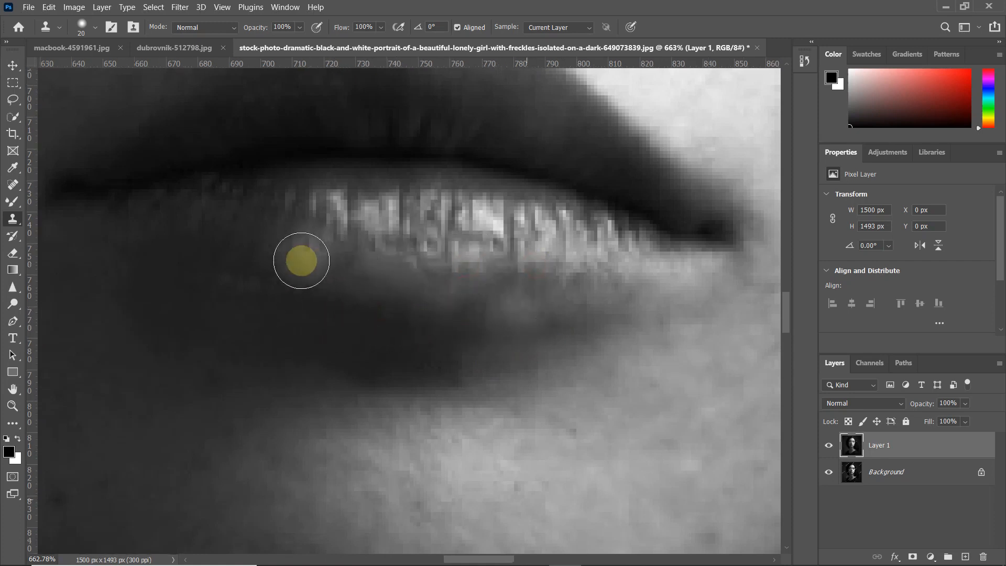
Lasso another remaining watermark logo on the face and replace it with a Content-Aware fill
{"action": "scroll", "coordinate": [424, 340], "scroll_direction": "down", "scroll_amount": 5}
{"action": "left_click_drag", "start_coordinate": [423, 340], "coordinate": [437, 444]}
{"action": "left_click", "coordinate": [12, 99]}
{"action": "key", "text": "shift+F5"}
{"action": "left_click", "coordinate": [418, 103]}
{"action": "scroll", "coordinate": [426, 190], "scroll_direction": "down", "scroll_amount": 3}
Lasso the watermark logo on the nose bridge between the eyes, replace it with a Content-Aware fill and deselect
{"action": "scroll", "coordinate": [413, 266], "scroll_direction": "up", "scroll_amount": 4}
{"action": "scroll", "coordinate": [412, 266], "scroll_direction": "up", "scroll_amount": 3}
{"action": "mouse_move", "coordinate": [386, 235]}
{"action": "left_mouse_down"}
{"action": "mouse_move", "coordinate": [365, 289]}
{"action": "mouse_move", "coordinate": [433, 329]}
{"action": "mouse_move", "coordinate": [459, 244]}
{"action": "mouse_move", "coordinate": [387, 238]}
{"action": "left_mouse_up"}
{"action": "key", "text": "shift+F5"}
{"action": "key", "text": "Return"}
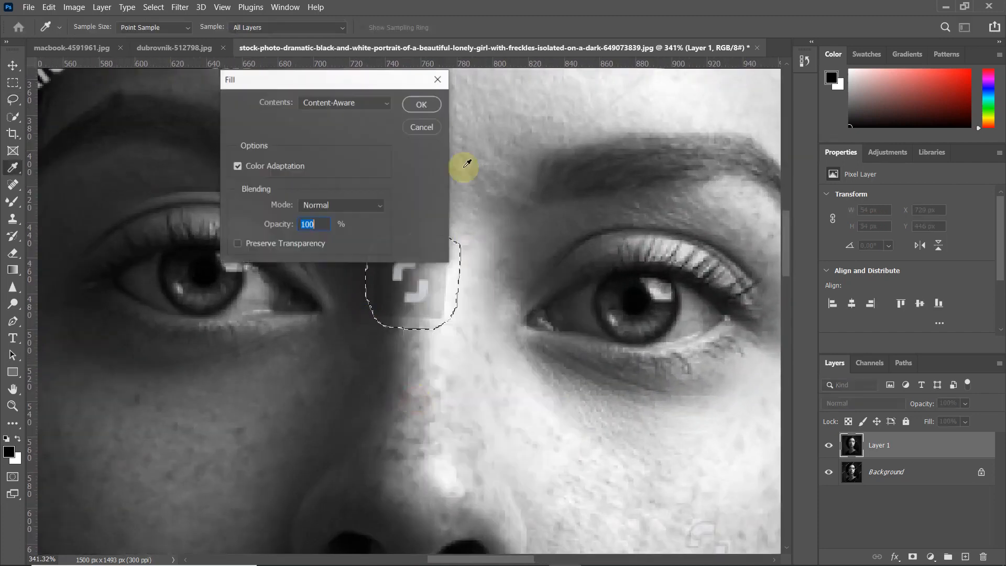
{"action": "key", "text": "ctrl+d"}
Lasso the first letters of the shutterstock watermark at the cheek's edge, replace them with a Content-Aware fill and deselect
{"action": "scroll", "coordinate": [536, 292], "scroll_direction": "down", "scroll_amount": 4}
{"action": "scroll", "coordinate": [536, 291], "scroll_direction": "up", "scroll_amount": 4}
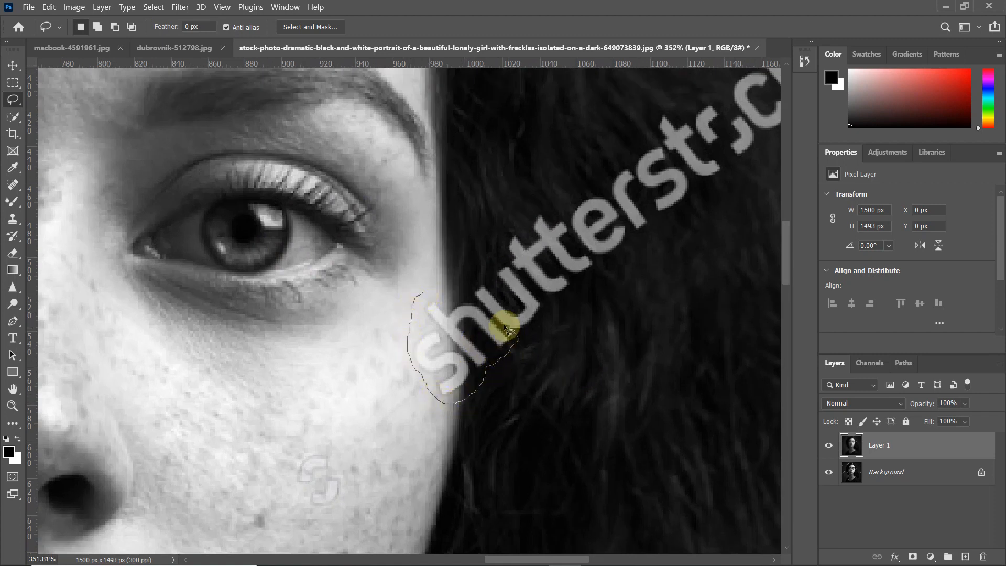
{"action": "left_click_drag", "start_coordinate": [421, 299], "coordinate": [422, 298]}
{"action": "key", "text": "shift+F5"}
{"action": "key", "text": "Return"}
{"action": "key", "text": "ctrl+d"}
Lasso the rest of the shutterstock watermark over the hair beside the eye, apply a Content-Aware fill and deselect
{"action": "scroll", "coordinate": [548, 355], "scroll_direction": "down", "scroll_amount": 2}
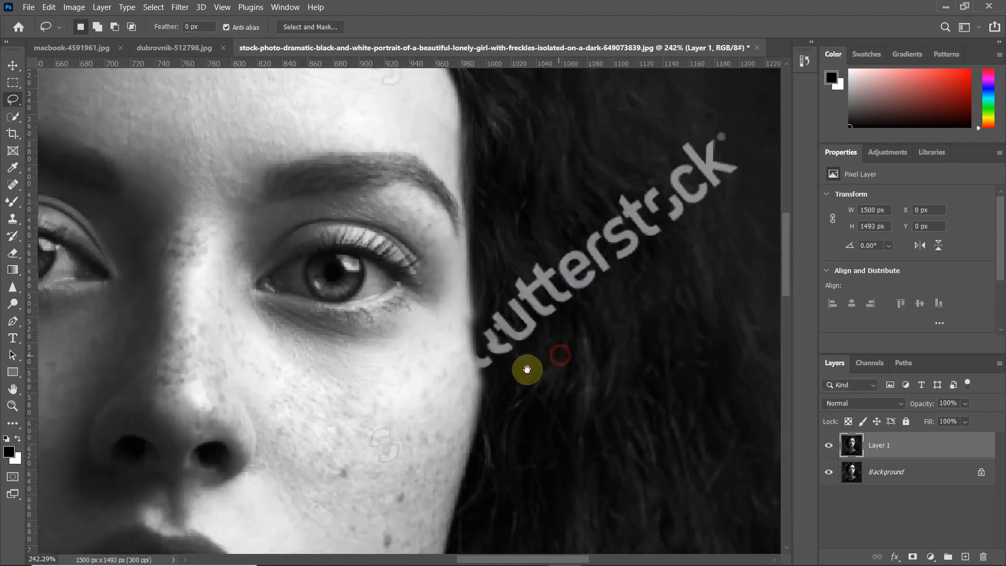
{"action": "left_click_drag", "start_coordinate": [444, 333], "coordinate": [448, 357]}
{"action": "left_click_drag", "start_coordinate": [693, 133], "coordinate": [461, 325]}
{"action": "key", "text": "shift+BackSpace"}
{"action": "key", "text": "Return"}
{"action": "key", "text": "ctrl+d"}
Switch to the Clone Stamp tool for the leftover watermark fragment at the edge of the cheek
{"action": "scroll", "coordinate": [464, 366], "scroll_direction": "up", "scroll_amount": 3}
{"action": "left_click", "coordinate": [13, 219]}
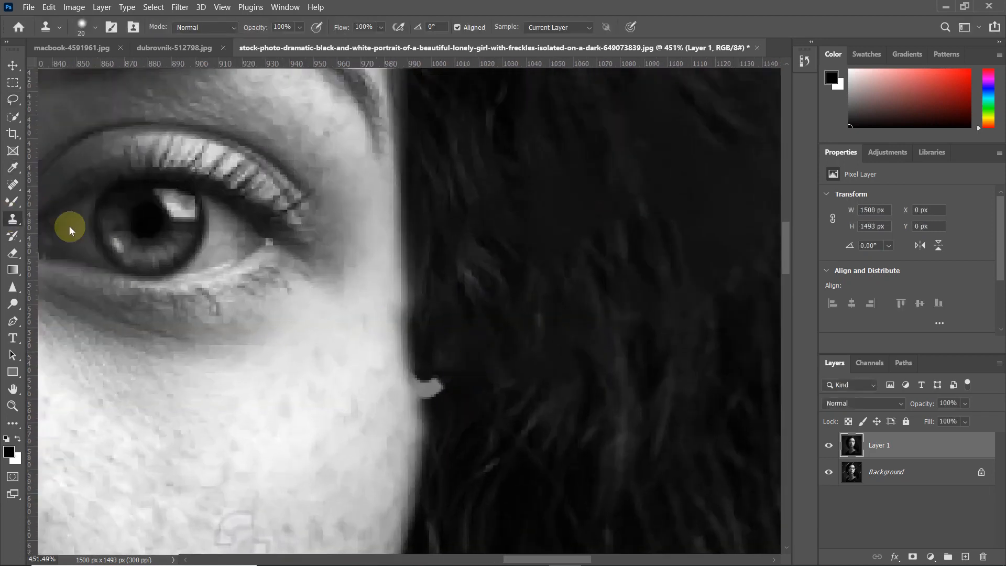
{"action": "scroll", "coordinate": [447, 376], "scroll_direction": "down", "scroll_amount": 5}
Try to remove the photographer's name watermark at the temple with a lasso selection and Content-Aware fill
{"action": "scroll", "coordinate": [344, 326], "scroll_direction": "up", "scroll_amount": 4}
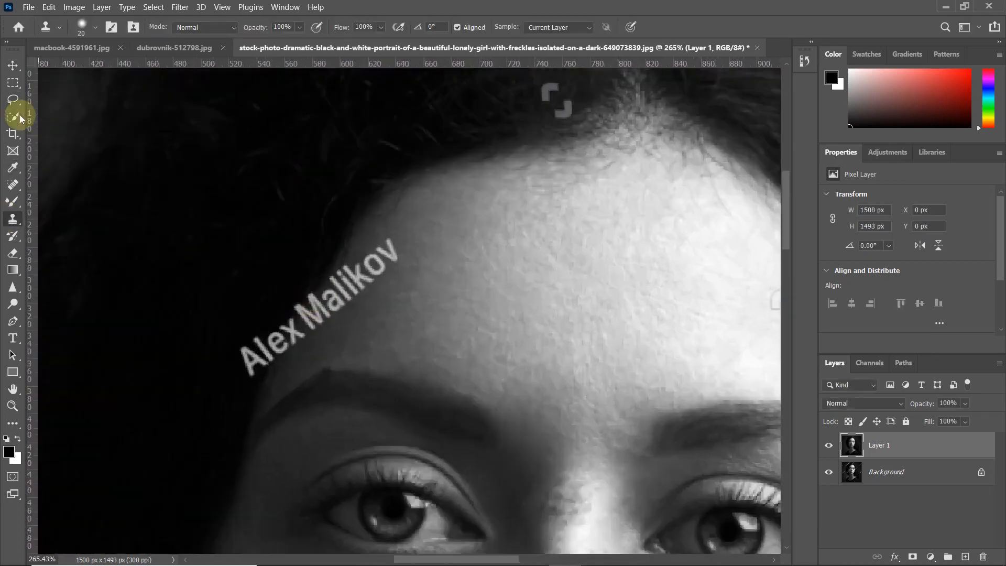
{"action": "key", "text": "l"}
{"action": "scroll", "coordinate": [366, 394], "scroll_direction": "up", "scroll_amount": 2}
{"action": "right_click", "coordinate": [285, 322]}
{"action": "left_click_drag", "start_coordinate": [224, 332], "coordinate": [303, 314]}
{"action": "left_click", "coordinate": [370, 243]}
{"action": "left_click", "coordinate": [406, 103]}
{"action": "key", "text": "ctrl+z"}
{"action": "key", "text": "ctrl+z"}
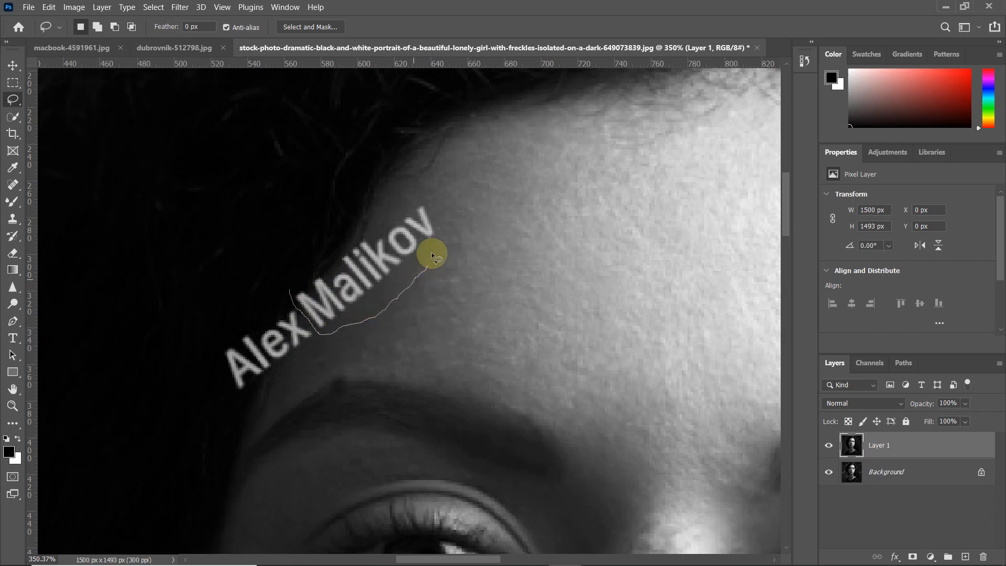
Lasso the surname part of the photographer's watermark along the hairline, replace it with a Content-Aware fill and deselect
{"action": "left_click_drag", "start_coordinate": [285, 272], "coordinate": [286, 278]}
{"action": "right_click", "coordinate": [303, 294]}
{"action": "left_click", "coordinate": [331, 450]}
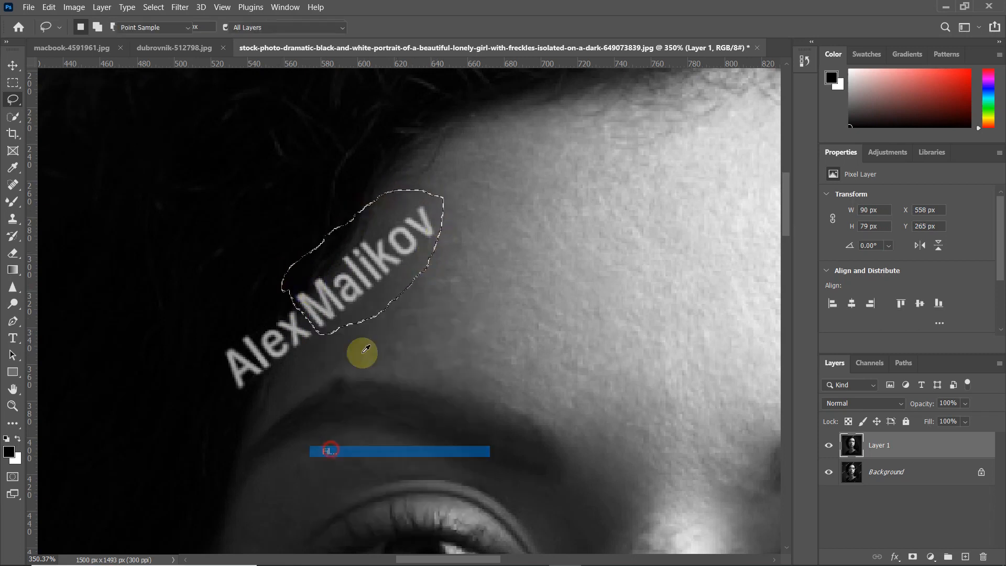
{"action": "left_click", "coordinate": [415, 103]}
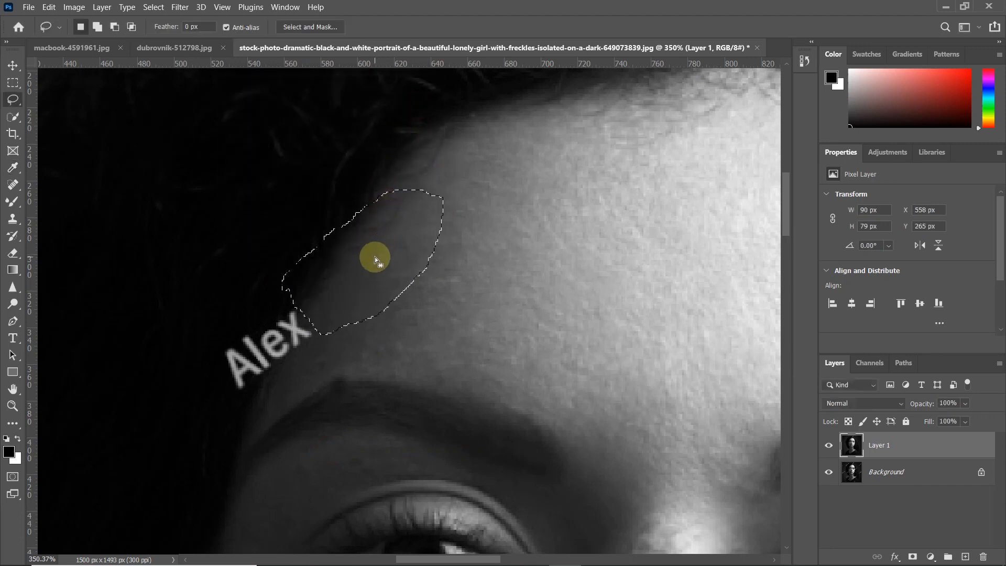
{"action": "key", "text": "ctrl+d"}
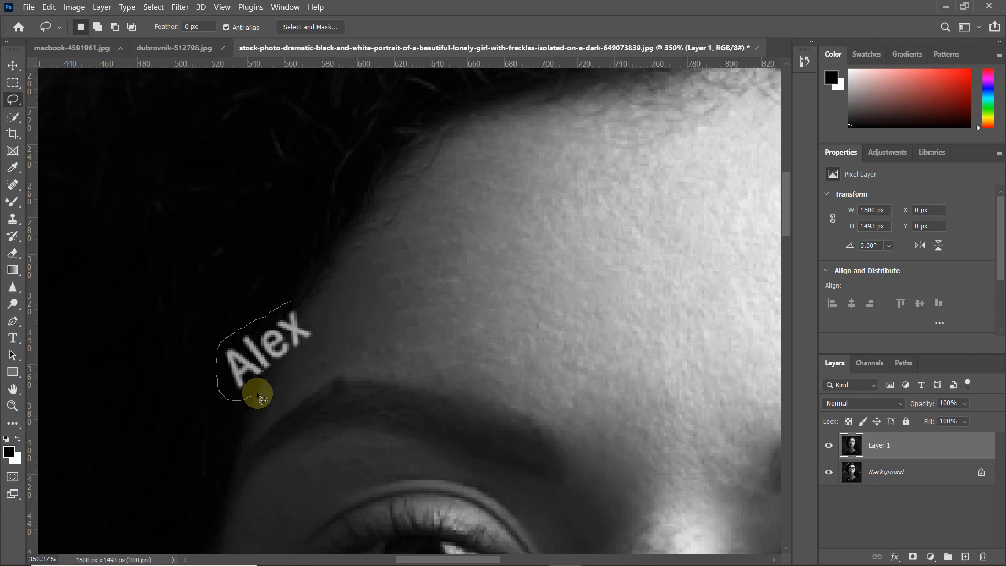
Lasso the first-name part of the photographer's watermark above the eyebrow, replace it with a Content-Aware fill and deselect
{"action": "left_click_drag", "start_coordinate": [284, 300], "coordinate": [285, 303]}
{"action": "right_click", "coordinate": [285, 303]}
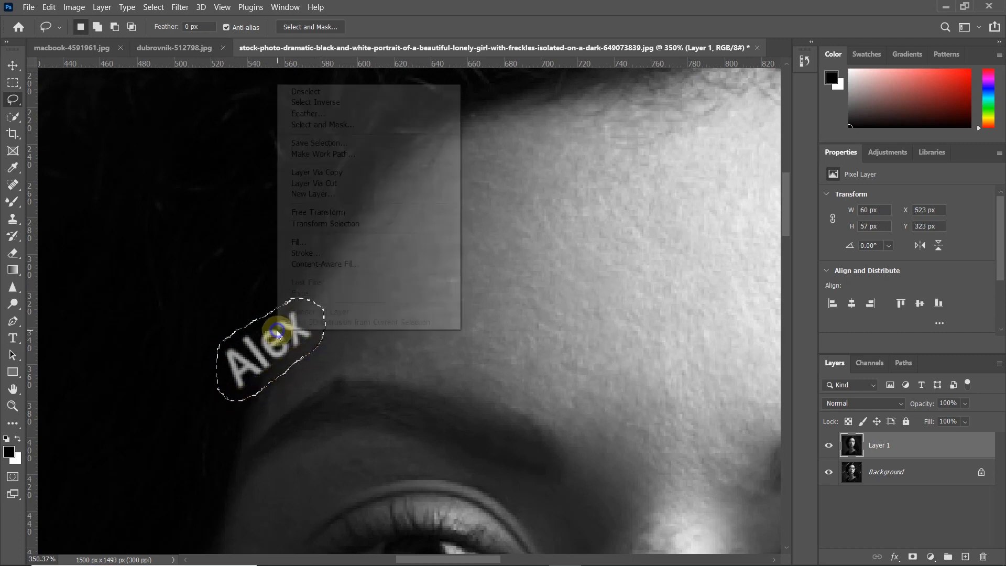
{"action": "left_click", "coordinate": [305, 233]}
{"action": "left_click", "coordinate": [410, 100]}
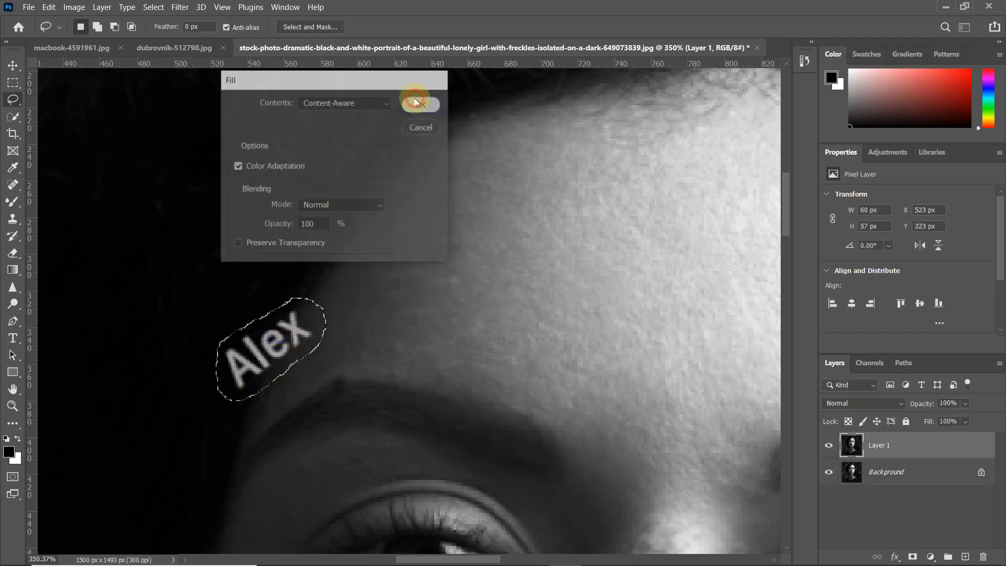
{"action": "key", "text": "ctrl+d"}
Lasso the watermark logo in the hair above the forehead and replace it with a Content-Aware fill
{"action": "scroll", "coordinate": [311, 315], "scroll_direction": "down", "scroll_amount": 8}
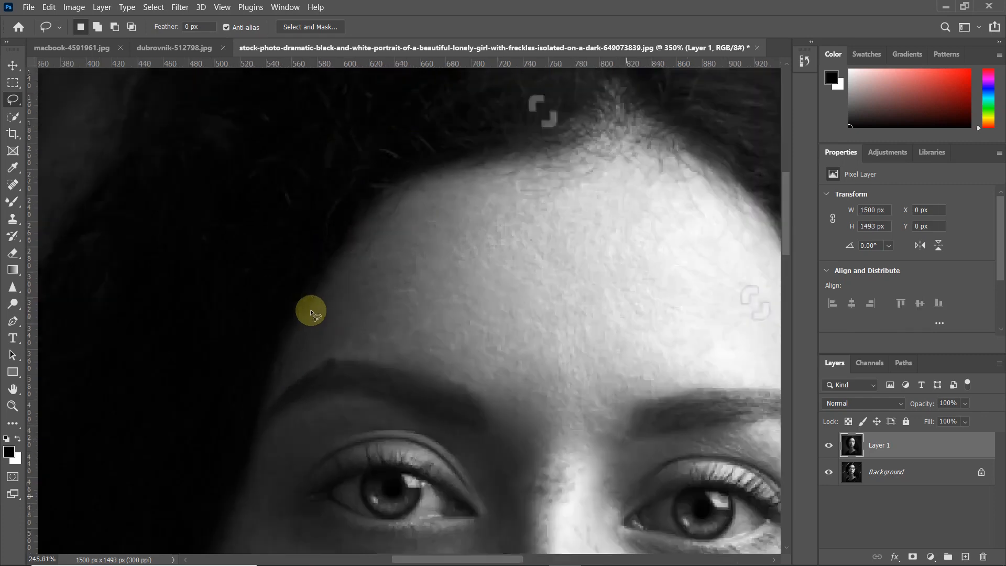
{"action": "scroll", "coordinate": [334, 183], "scroll_direction": "up", "scroll_amount": 8}
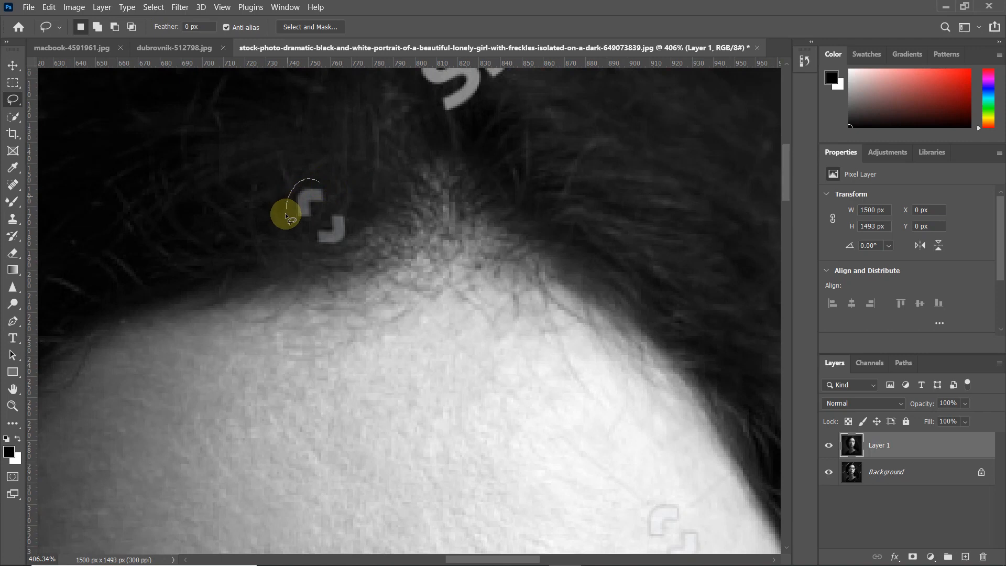
{"action": "left_click_drag", "start_coordinate": [316, 179], "coordinate": [313, 180]}
{"action": "right_click", "coordinate": [308, 190]}
{"action": "left_click", "coordinate": [336, 353]}
{"action": "left_click", "coordinate": [419, 103]}
Lasso the shutterstock watermark above the head at the image's upper edge, apply a Content-Aware fill and deselect
{"action": "scroll", "coordinate": [435, 116], "scroll_direction": "down", "scroll_amount": 5}
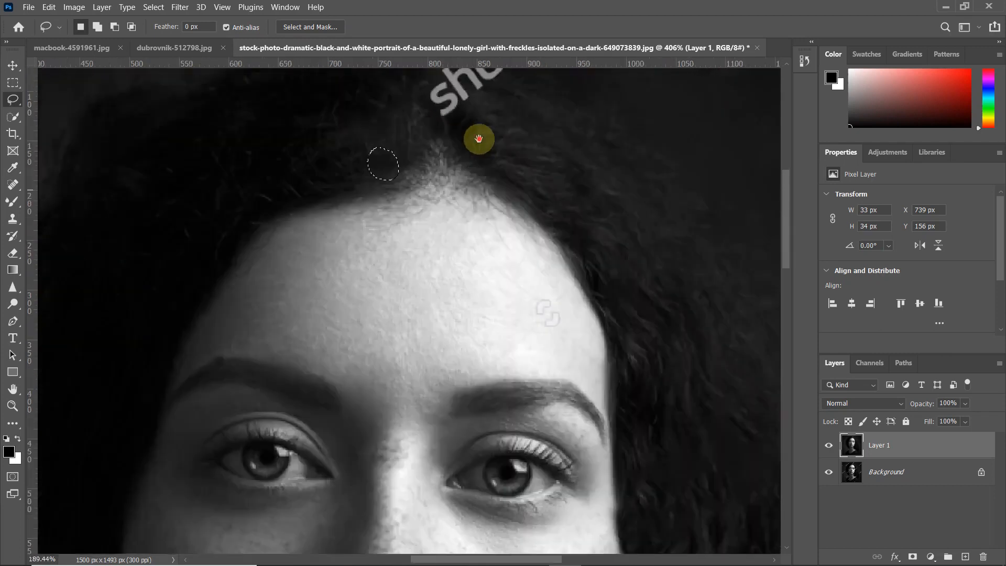
{"action": "left_click_drag", "start_coordinate": [478, 138], "coordinate": [324, 320]}
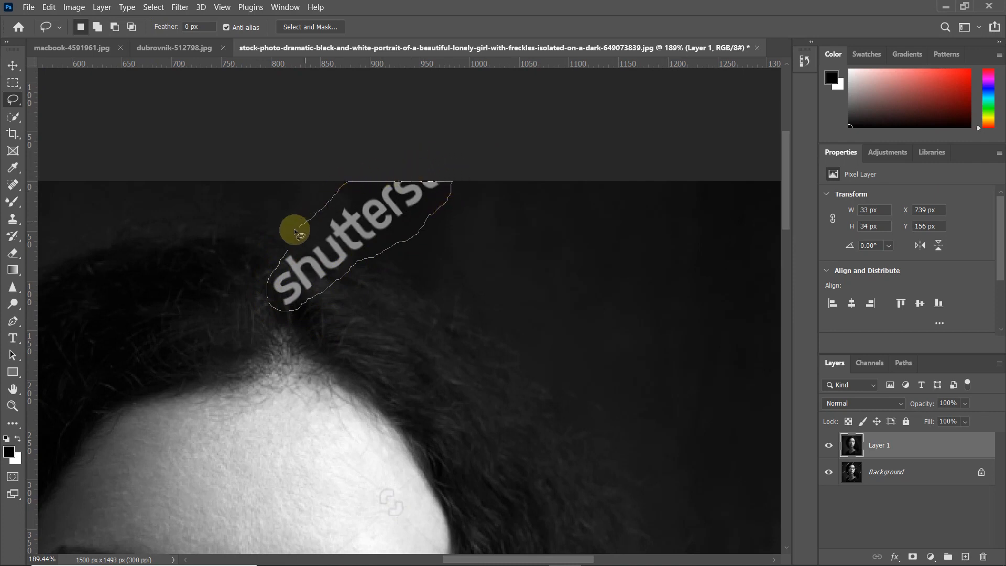
{"action": "right_click", "coordinate": [304, 257]}
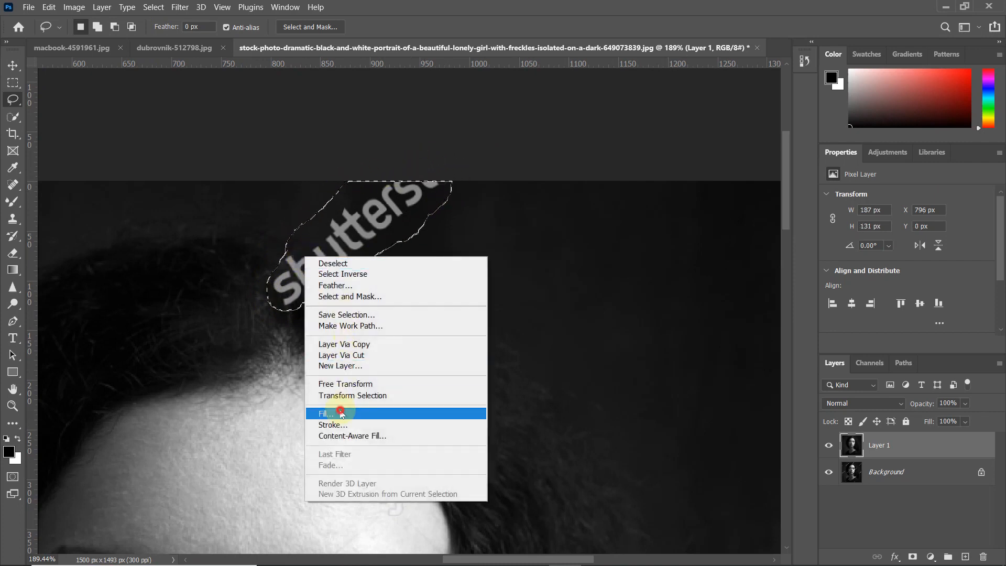
{"action": "left_click", "coordinate": [330, 413]}
{"action": "left_click", "coordinate": [419, 104]}
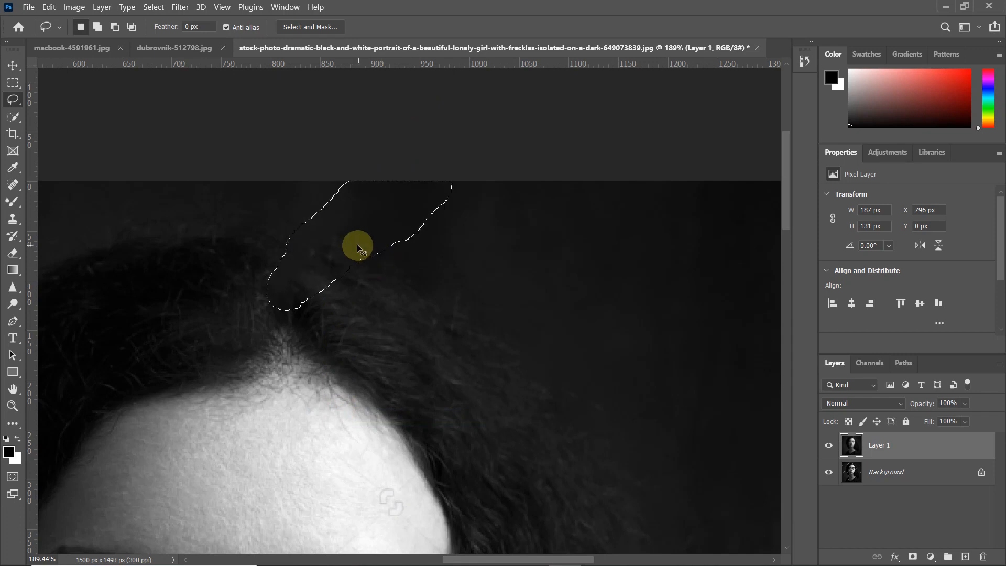
{"action": "key", "text": "ctrl+d"}
Compare the retouched portrait with the original by hiding and showing Layer 1 twice
{"action": "scroll", "coordinate": [357, 243], "scroll_direction": "down", "scroll_amount": 8}
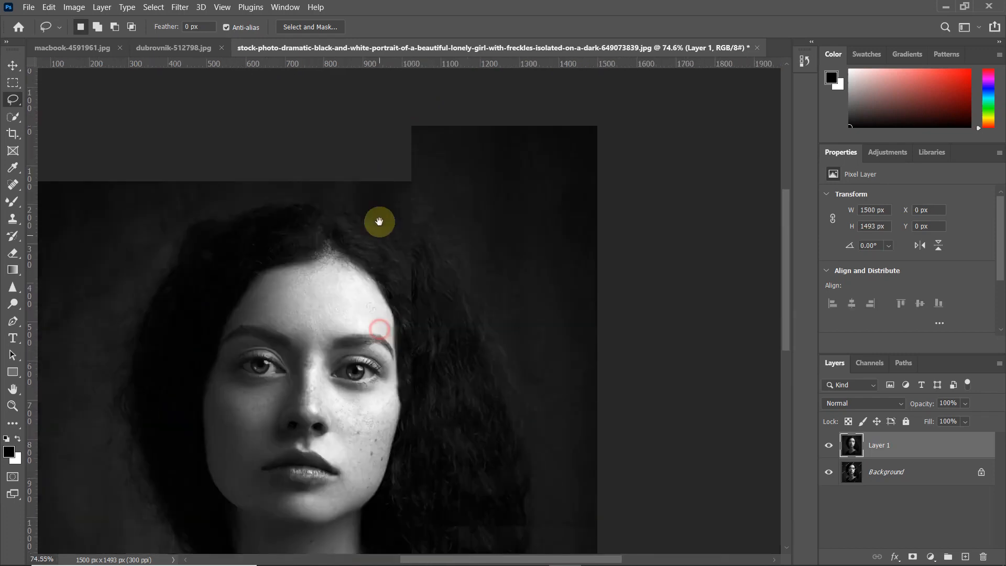
{"action": "scroll", "coordinate": [388, 202], "scroll_direction": "down", "scroll_amount": 3}
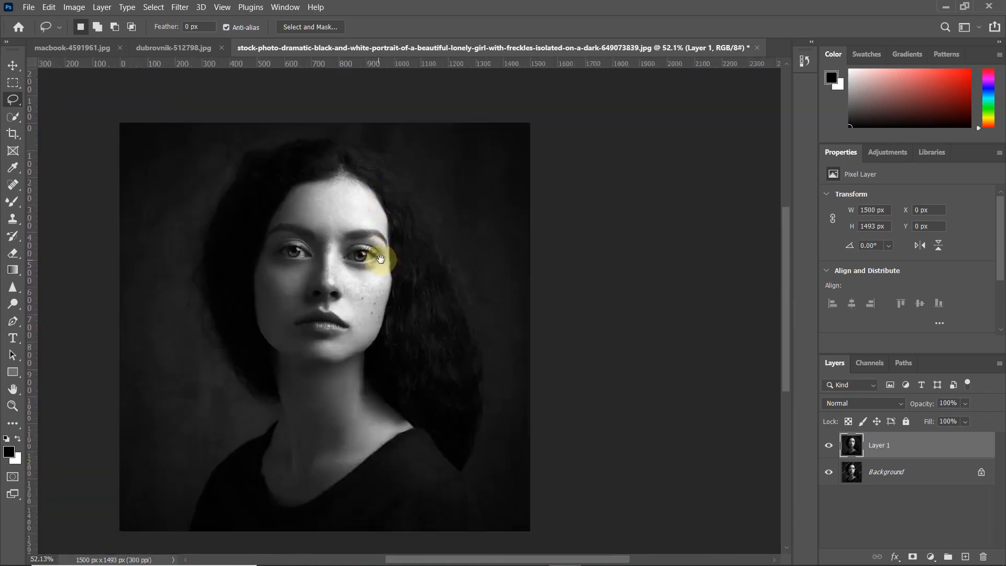
{"action": "scroll", "coordinate": [386, 255], "scroll_direction": "up", "scroll_amount": 1}
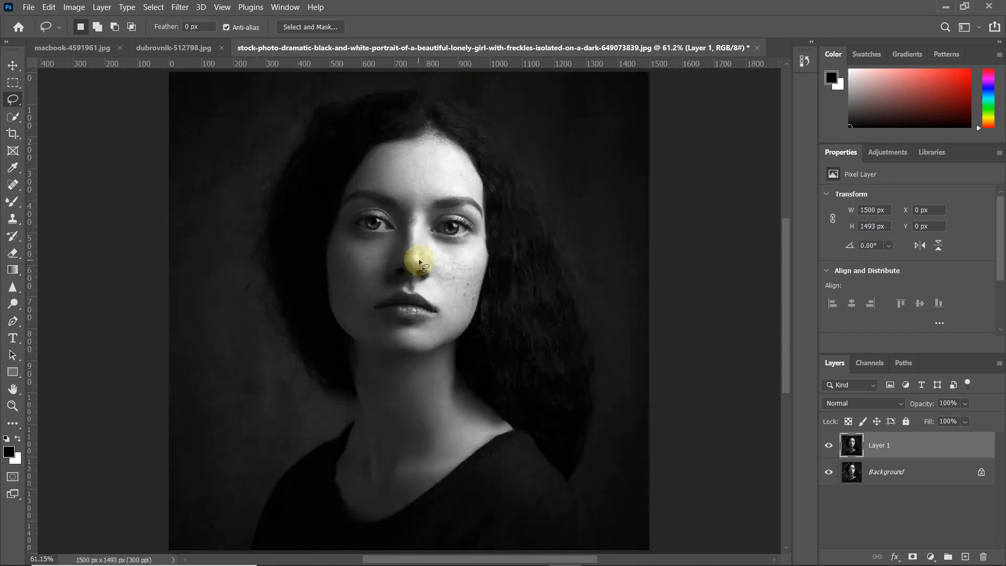
{"action": "left_click", "coordinate": [828, 445]}
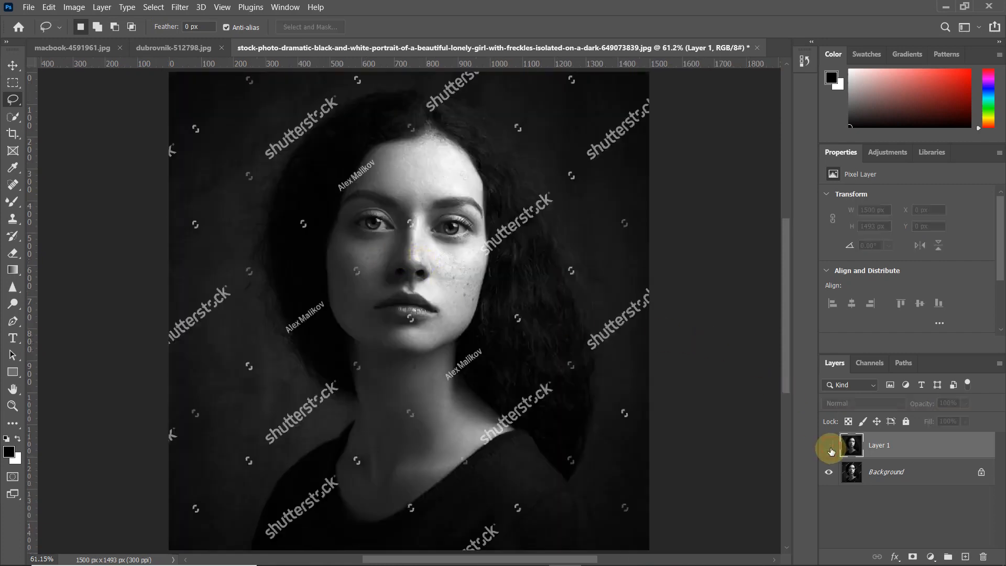
{"action": "left_click", "coordinate": [829, 446]}
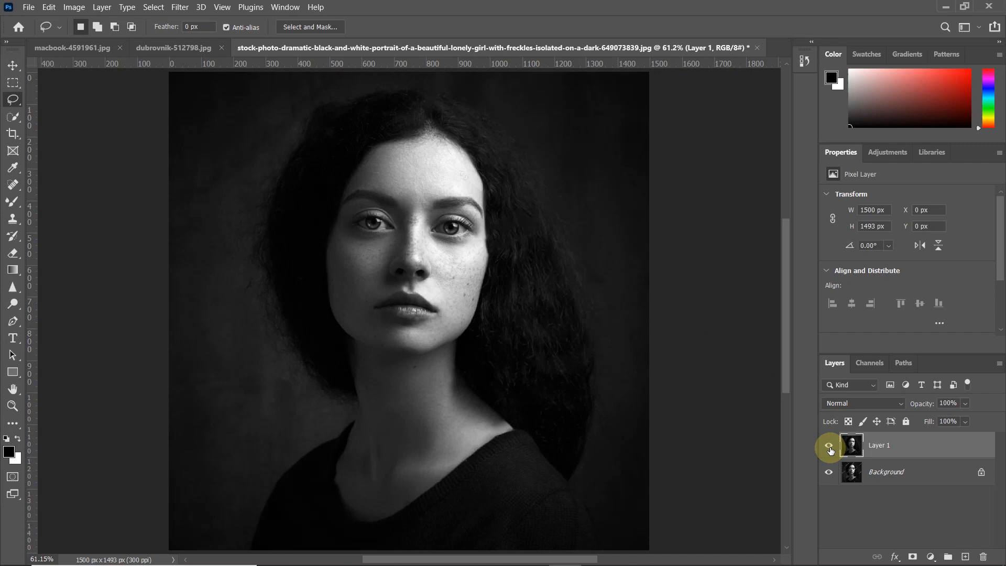
{"action": "left_click", "coordinate": [829, 446]}
{"action": "left_click", "coordinate": [829, 447]}
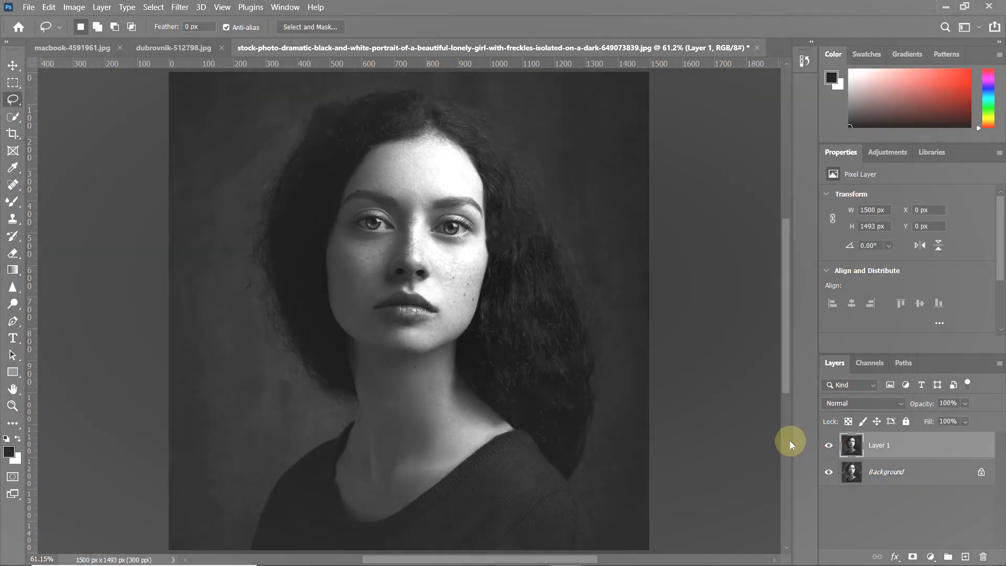